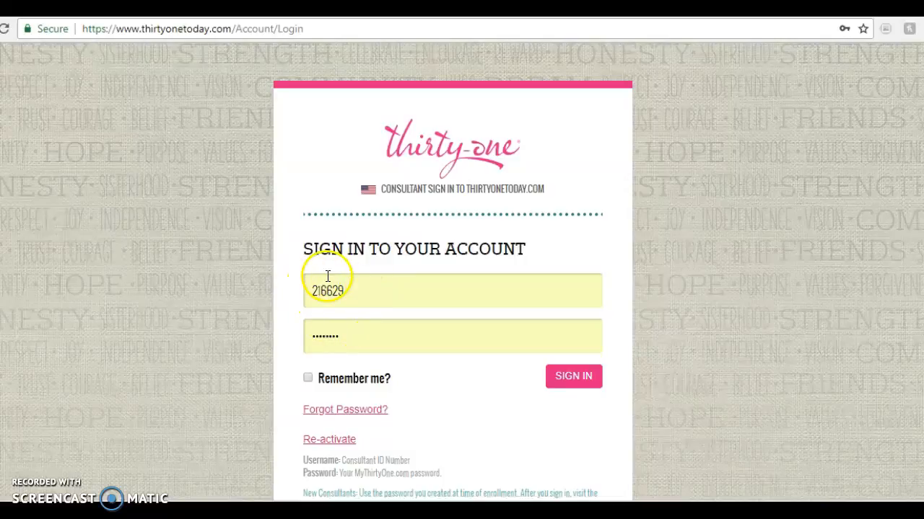
Sign in to the consultant account with the prefilled credentials and open the Virtual Office
{"action": "left_click", "coordinate": [567, 382]}
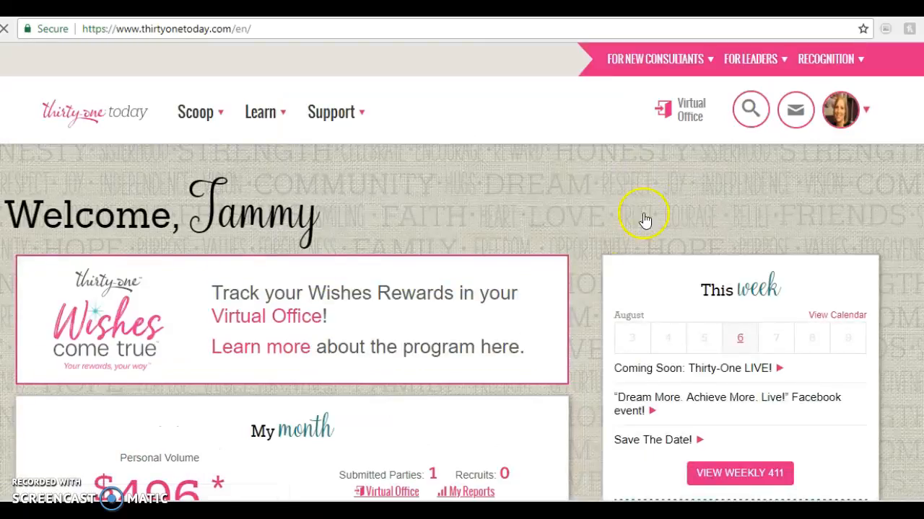
{"action": "left_click", "coordinate": [689, 117]}
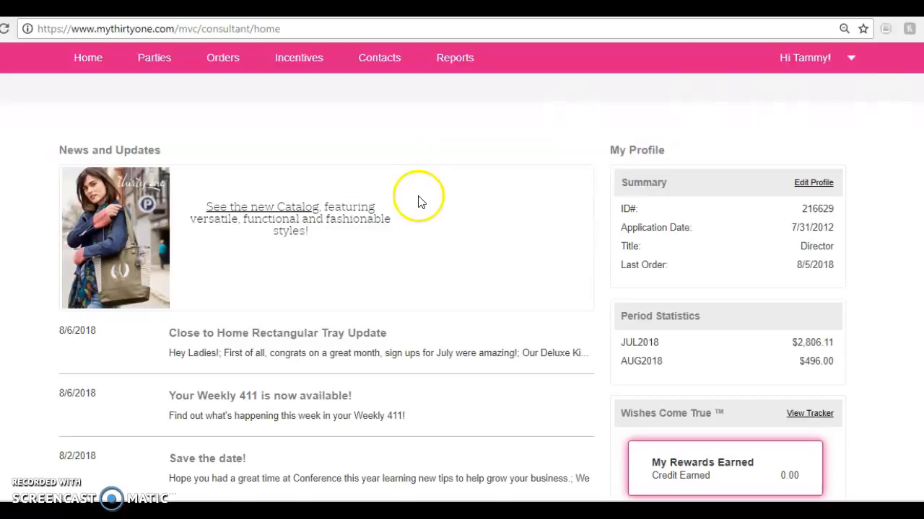
Go to the list of open orders
{"action": "mouse_move", "coordinate": [90, 64]}
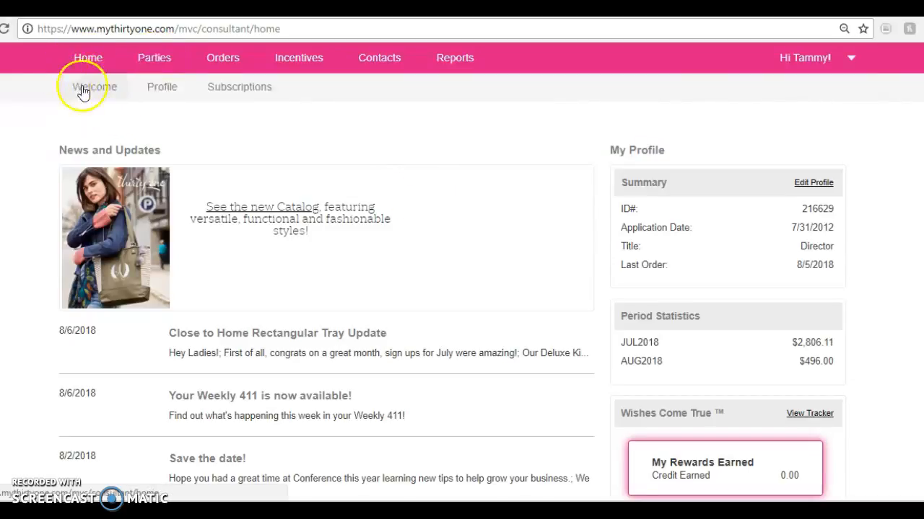
{"action": "mouse_move", "coordinate": [147, 61]}
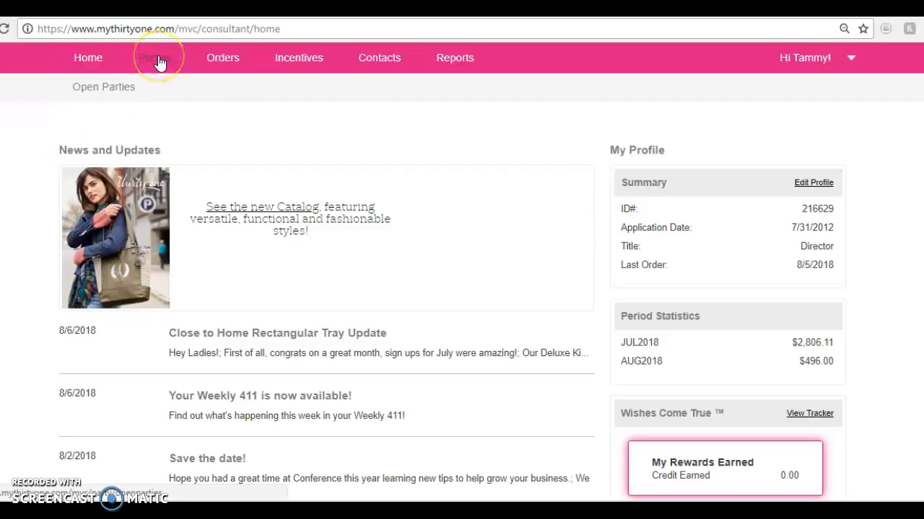
{"action": "mouse_move", "coordinate": [215, 68]}
{"action": "mouse_move", "coordinate": [292, 62]}
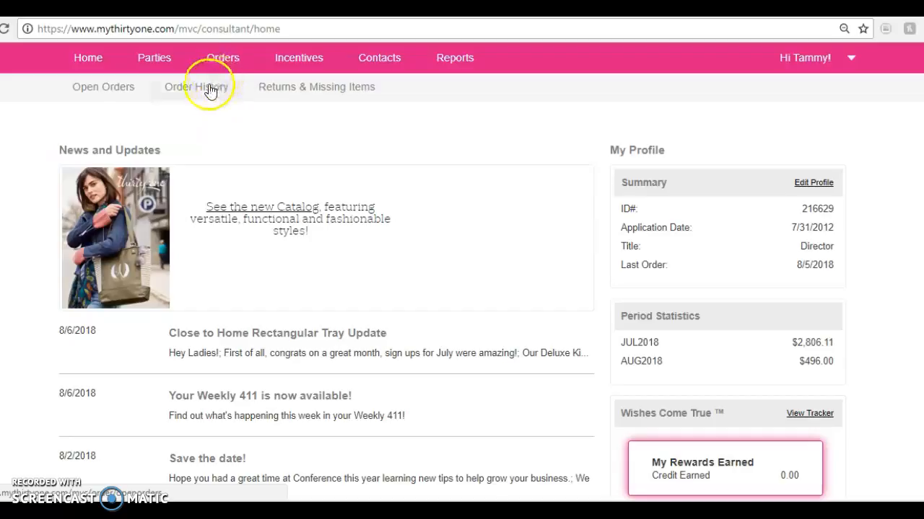
{"action": "left_click", "coordinate": [119, 93]}
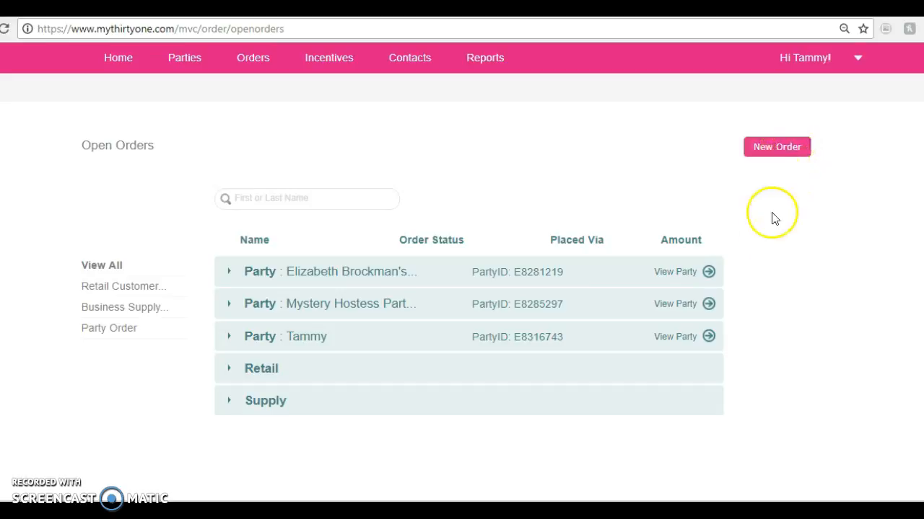
Start a new order and fill in the customer's contact and address details from the saved autofill entry
{"action": "left_click", "coordinate": [779, 148]}
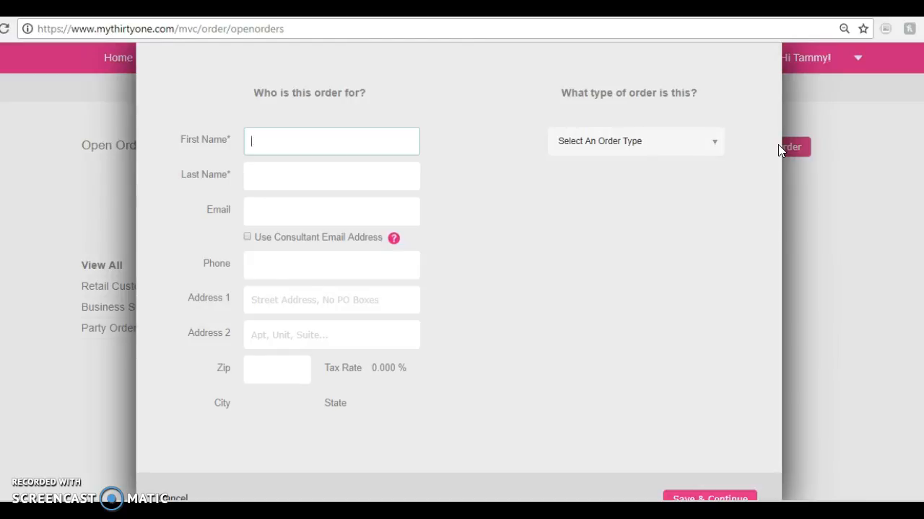
{"action": "type", "text": "Tammy"}
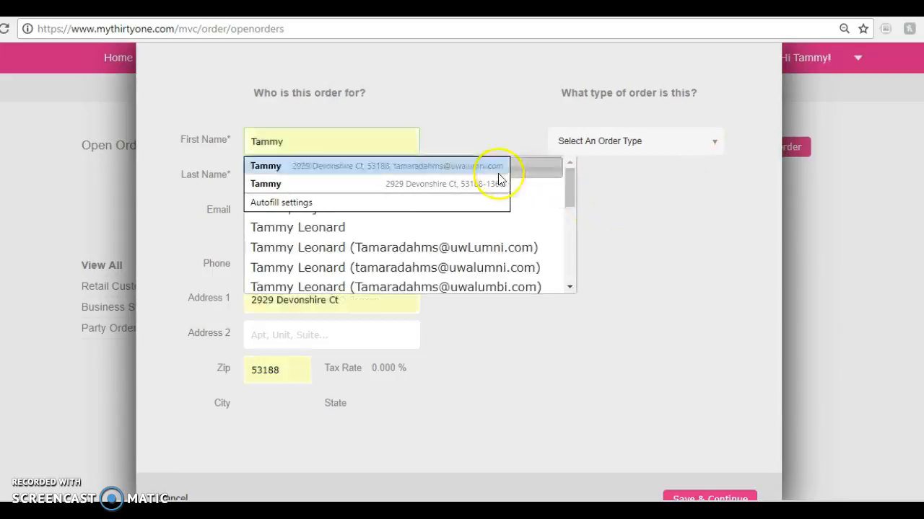
{"action": "left_click", "coordinate": [490, 168]}
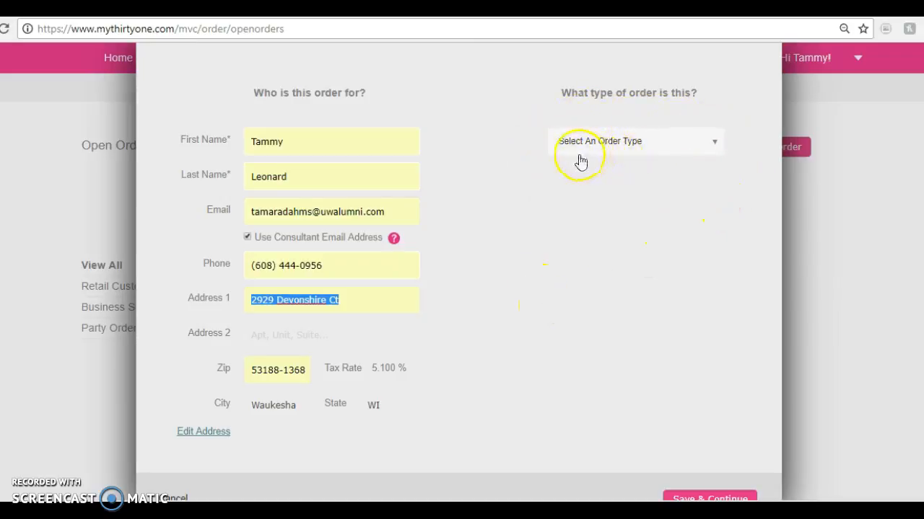
Set the order type to Party Order and view the parties available for it
{"action": "left_click", "coordinate": [715, 144]}
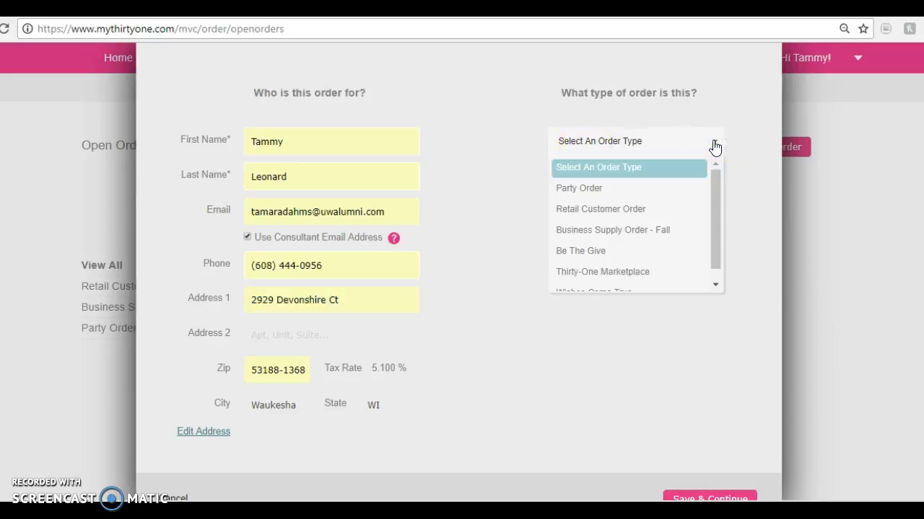
{"action": "left_click", "coordinate": [664, 190]}
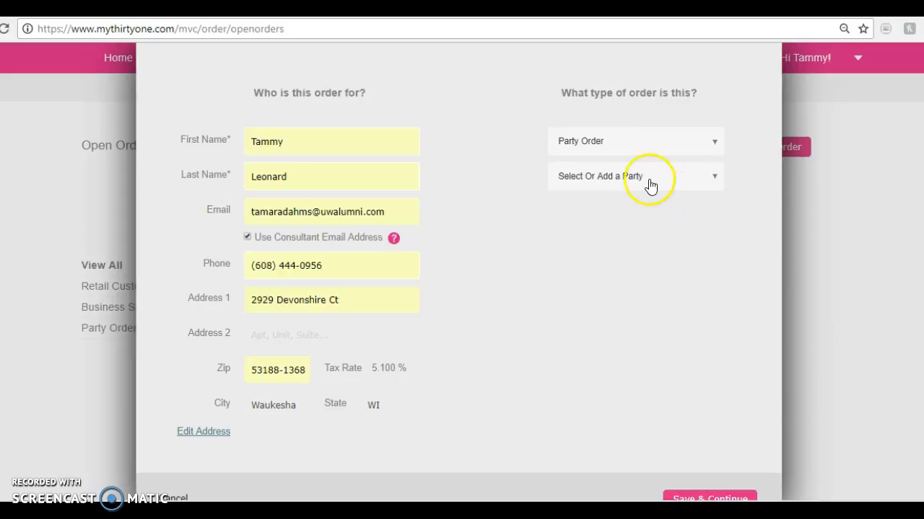
{"action": "left_click", "coordinate": [715, 181]}
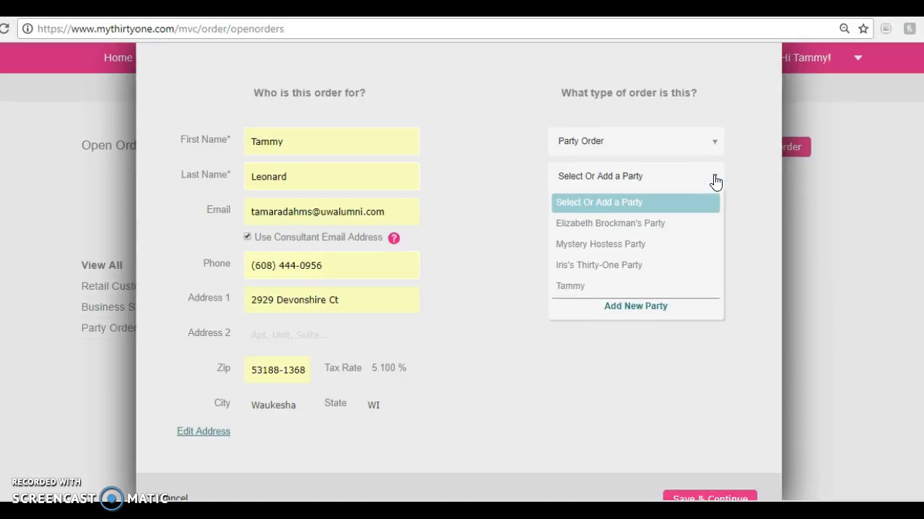
Review the other order types, set the type to Retail Customer Order, and save to continue to the product catalog
{"action": "left_click", "coordinate": [714, 144]}
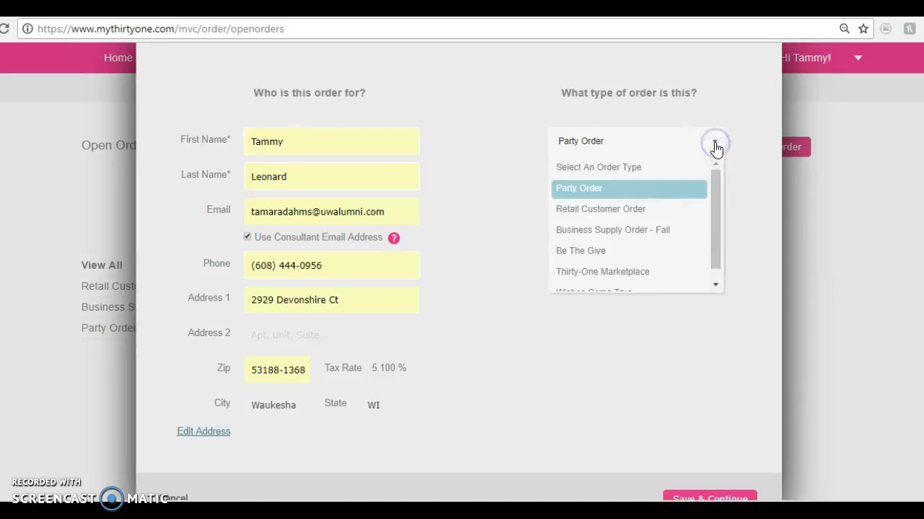
{"action": "left_click", "coordinate": [682, 216]}
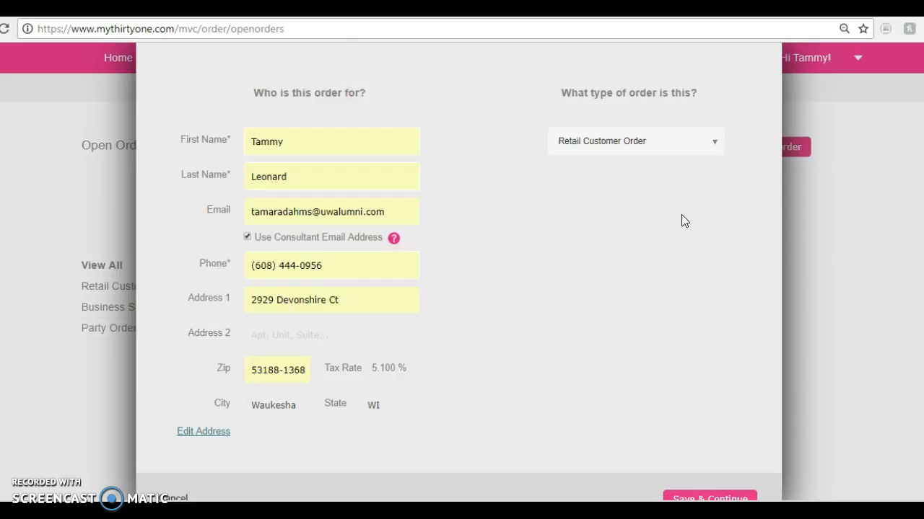
{"action": "left_click", "coordinate": [715, 147]}
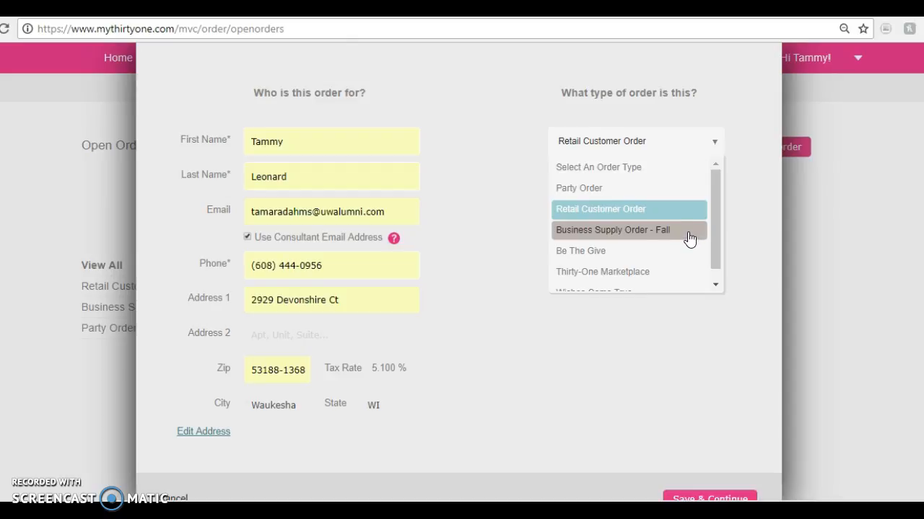
{"action": "left_click_drag", "start_coordinate": [714, 220], "coordinate": [716, 248]}
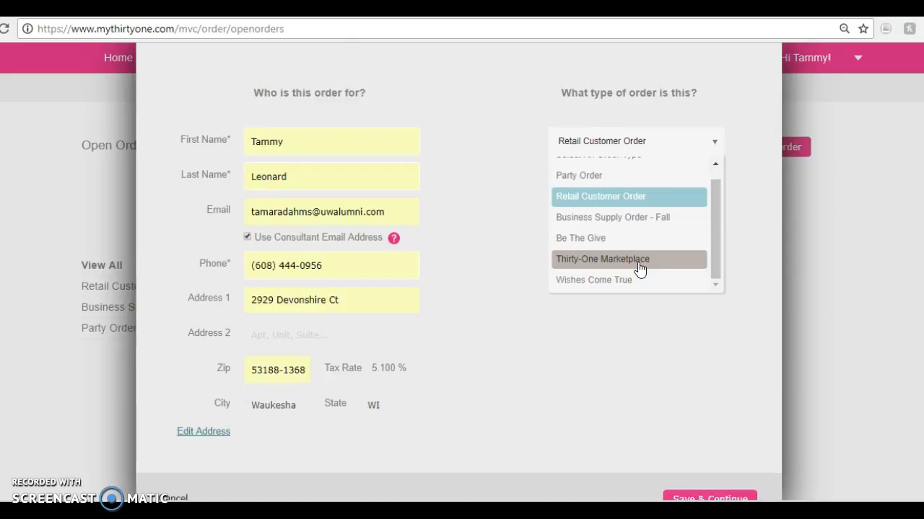
{"action": "left_click", "coordinate": [636, 287]}
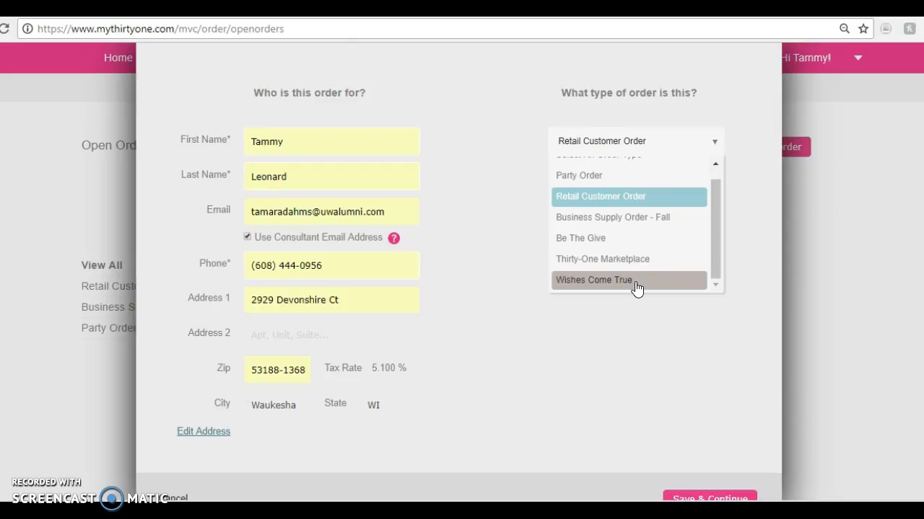
{"action": "left_click", "coordinate": [627, 286]}
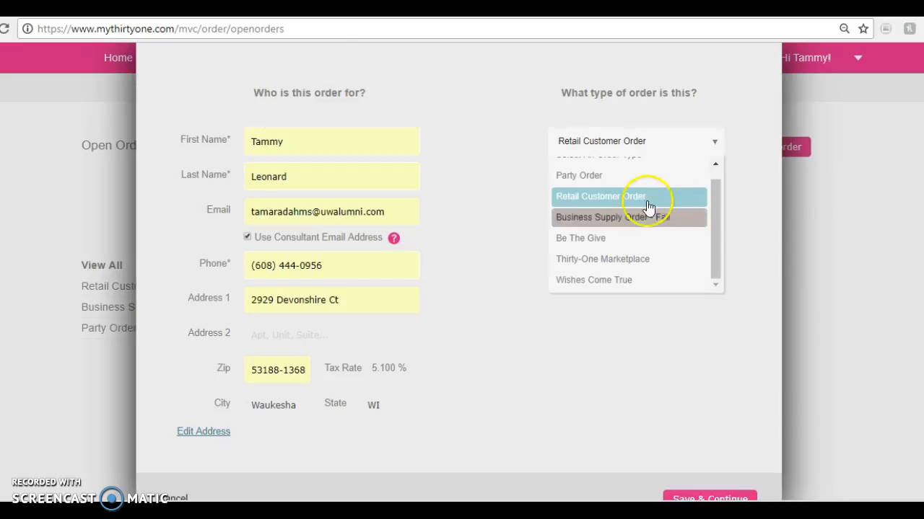
{"action": "left_click_drag", "start_coordinate": [717, 214], "coordinate": [719, 181]}
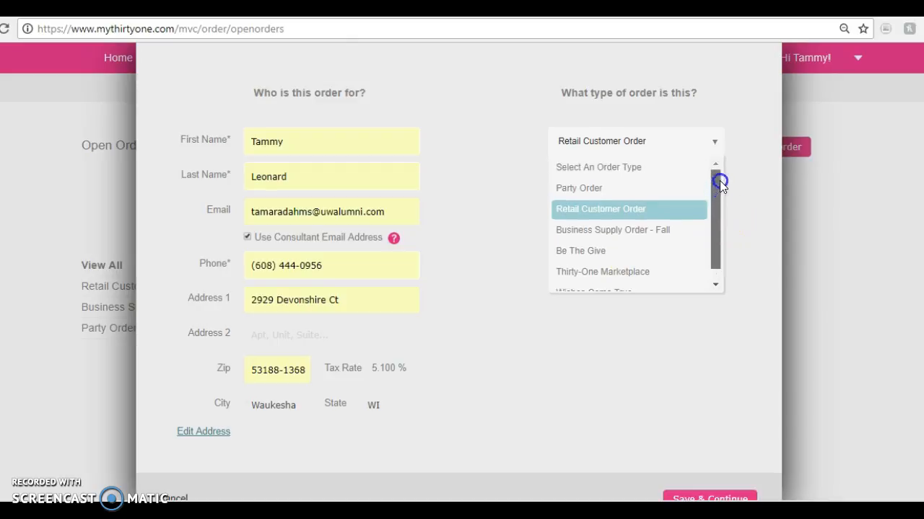
{"action": "left_click", "coordinate": [610, 218]}
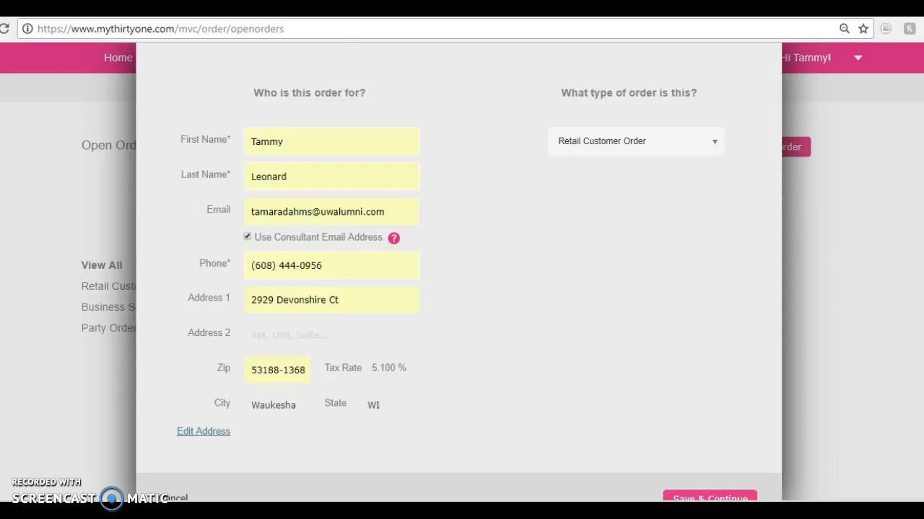
{"action": "scroll", "coordinate": [458, 274], "scroll_direction": "down", "scroll_amount": 1}
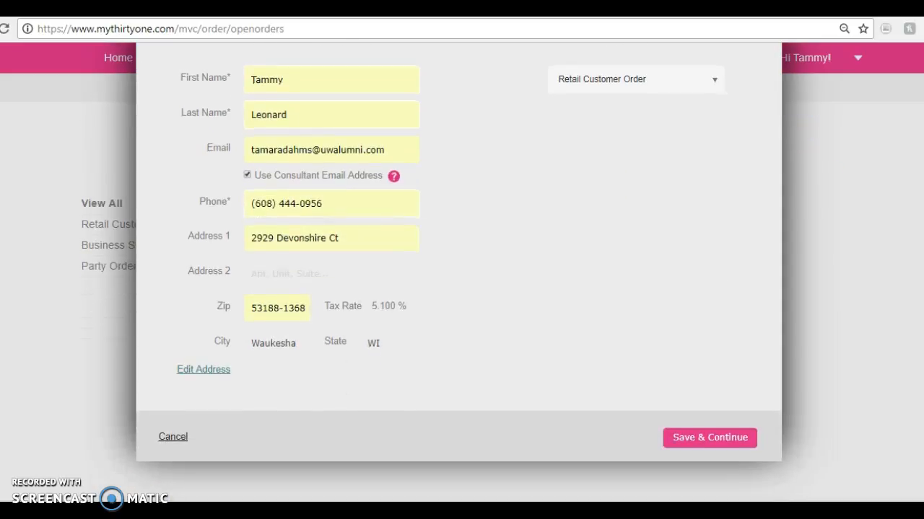
{"action": "left_click", "coordinate": [689, 441]}
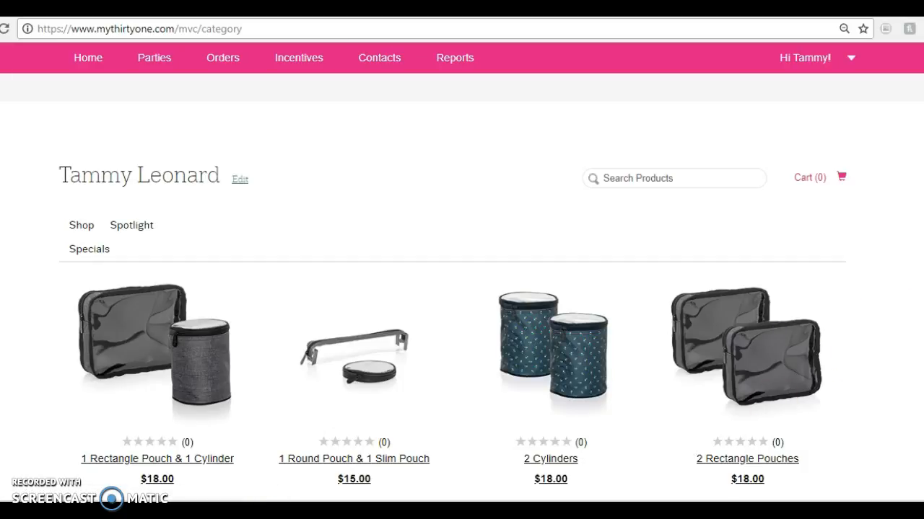
Browse the product catalog and search the products for "large"
{"action": "scroll", "coordinate": [462, 303], "scroll_direction": "down", "scroll_amount": 10}
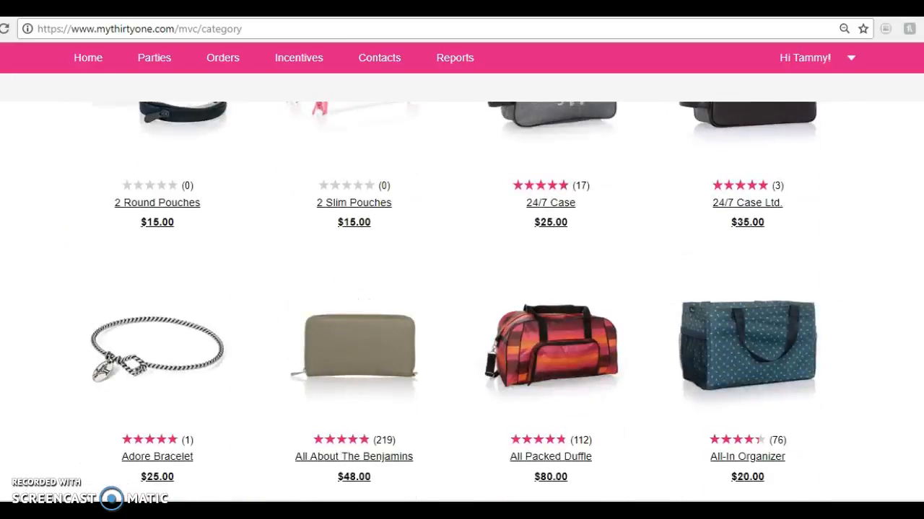
{"action": "scroll", "coordinate": [462, 303], "scroll_direction": "down", "scroll_amount": 12}
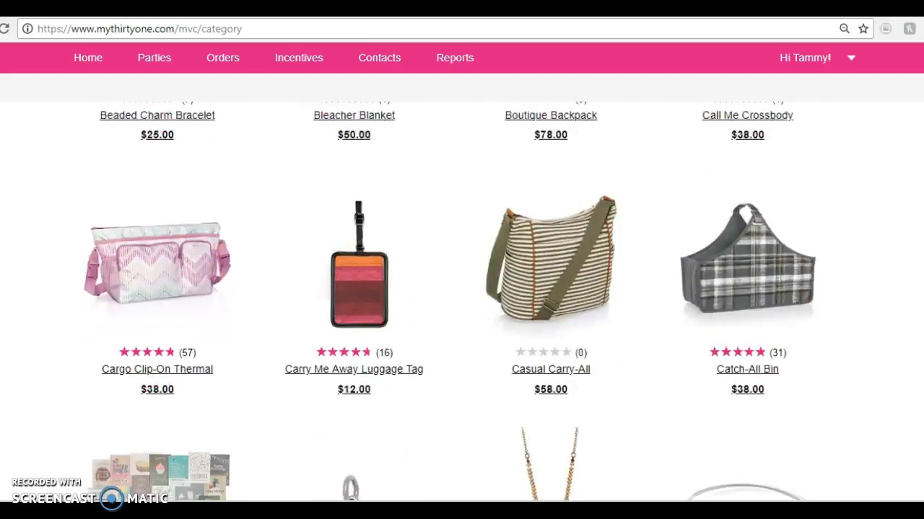
{"action": "scroll", "coordinate": [451, 302], "scroll_direction": "down", "scroll_amount": 2}
{"action": "scroll", "coordinate": [451, 301], "scroll_direction": "up", "scroll_amount": 20}
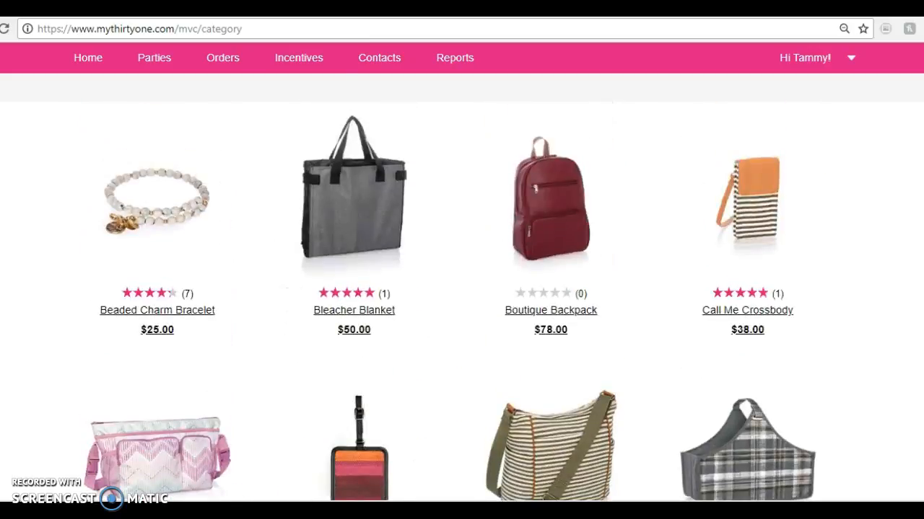
{"action": "scroll", "coordinate": [451, 302], "scroll_direction": "up", "scroll_amount": 7}
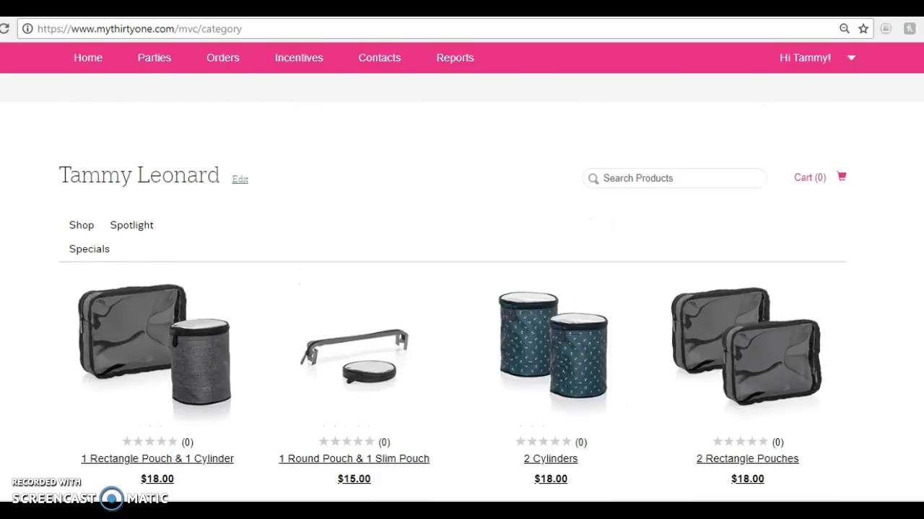
{"action": "left_click", "coordinate": [623, 180]}
{"action": "type", "text": "large"}
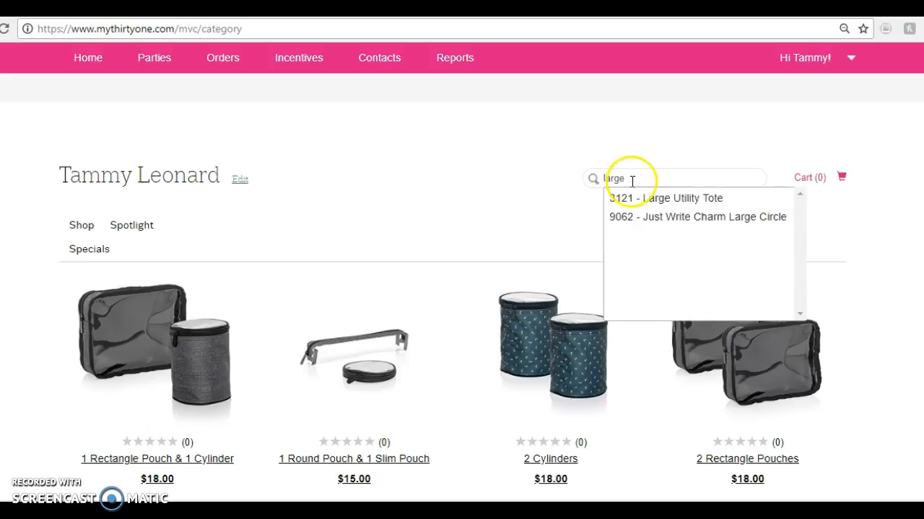
{"action": "left_click", "coordinate": [645, 179]}
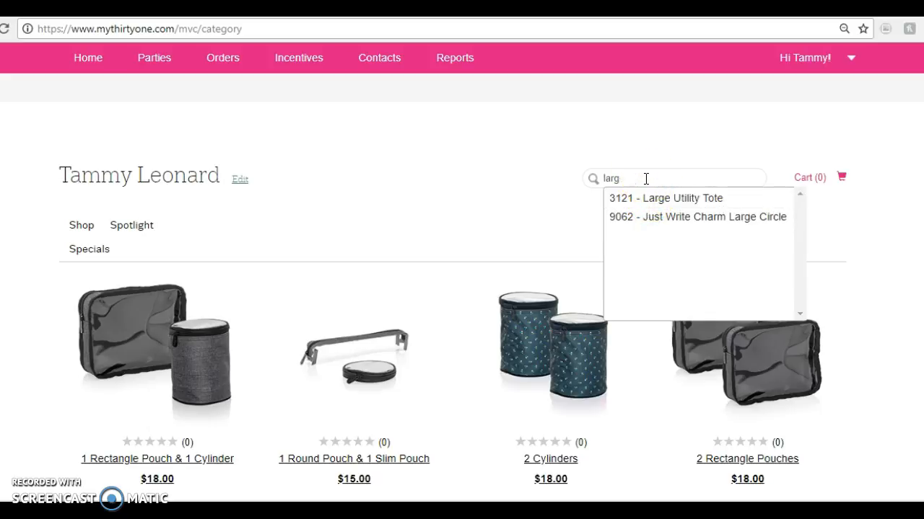
Replace the product search with item code 3121 and open the Large Utility Tote
{"action": "key", "text": "BackSpace"}
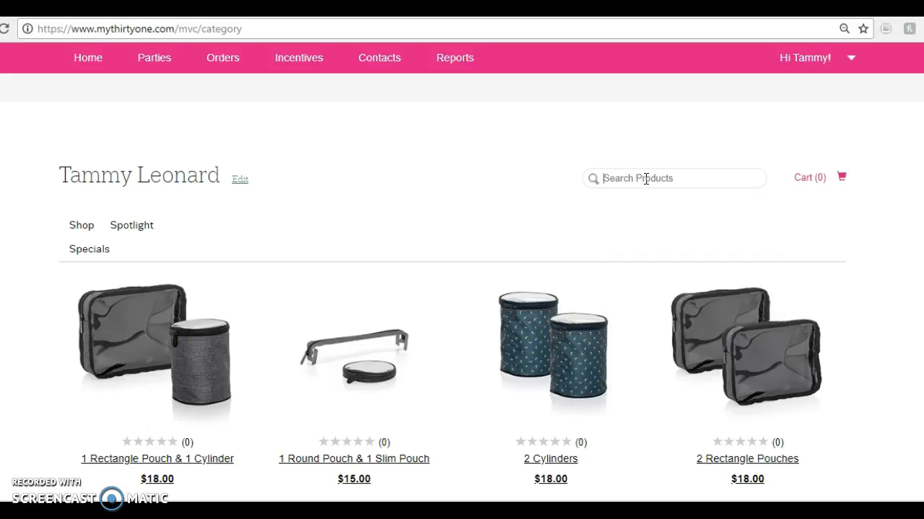
{"action": "type", "text": "3121"}
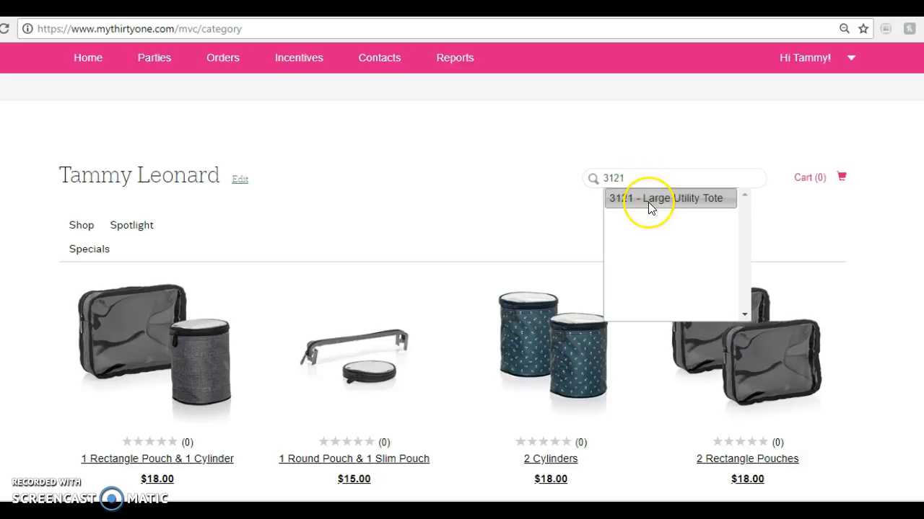
{"action": "left_click", "coordinate": [649, 206]}
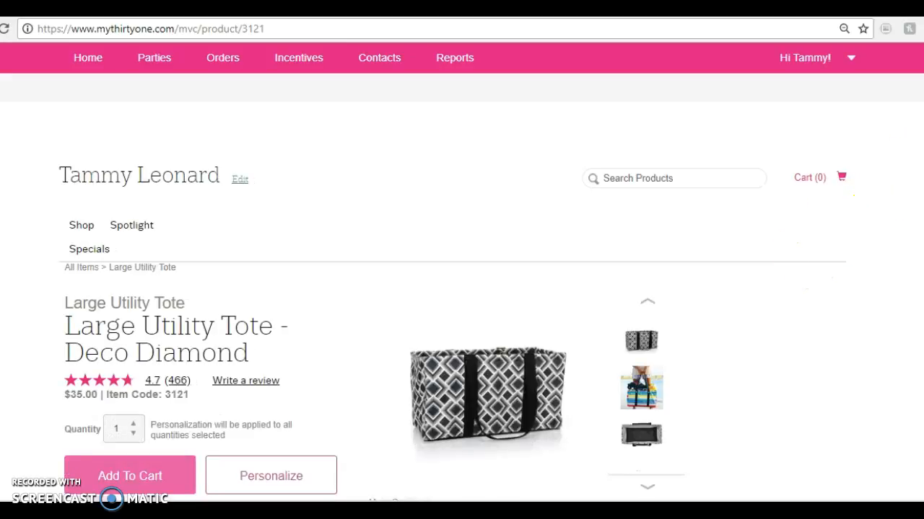
Choose the Cozy Plaid print for the Large Utility Tote and add the tote to the cart without personalization
{"action": "scroll", "coordinate": [484, 394], "scroll_direction": "down", "scroll_amount": 2}
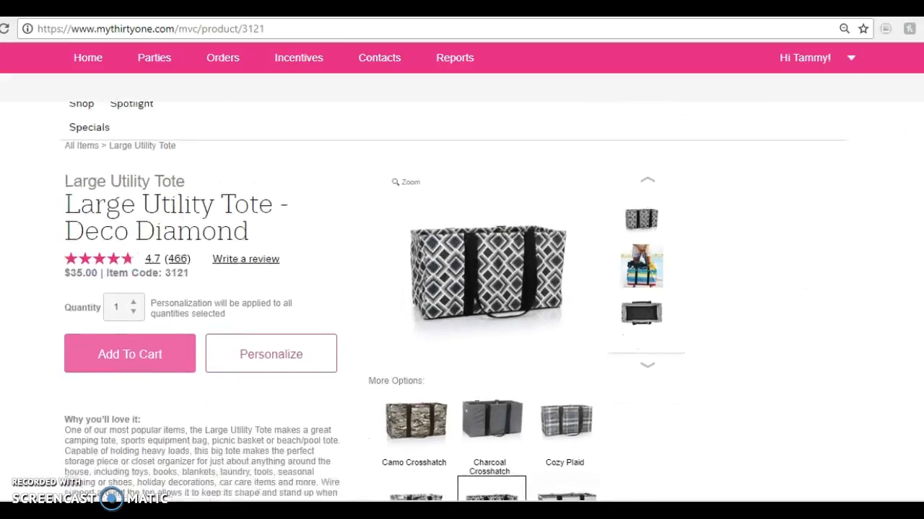
{"action": "scroll", "coordinate": [462, 300], "scroll_direction": "down", "scroll_amount": 2}
{"action": "scroll", "coordinate": [462, 300], "scroll_direction": "down", "scroll_amount": 4}
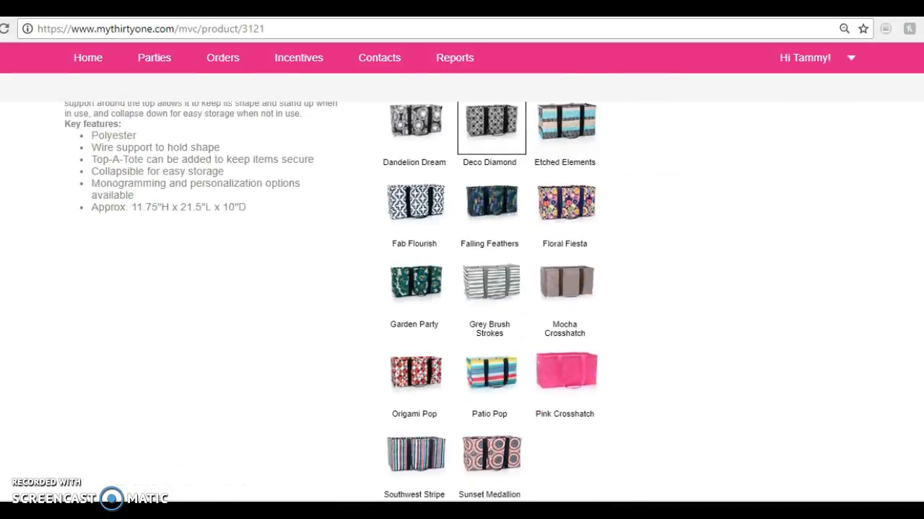
{"action": "scroll", "coordinate": [462, 300], "scroll_direction": "down", "scroll_amount": 2}
{"action": "scroll", "coordinate": [462, 300], "scroll_direction": "up", "scroll_amount": 2}
{"action": "scroll", "coordinate": [462, 300], "scroll_direction": "up", "scroll_amount": 5}
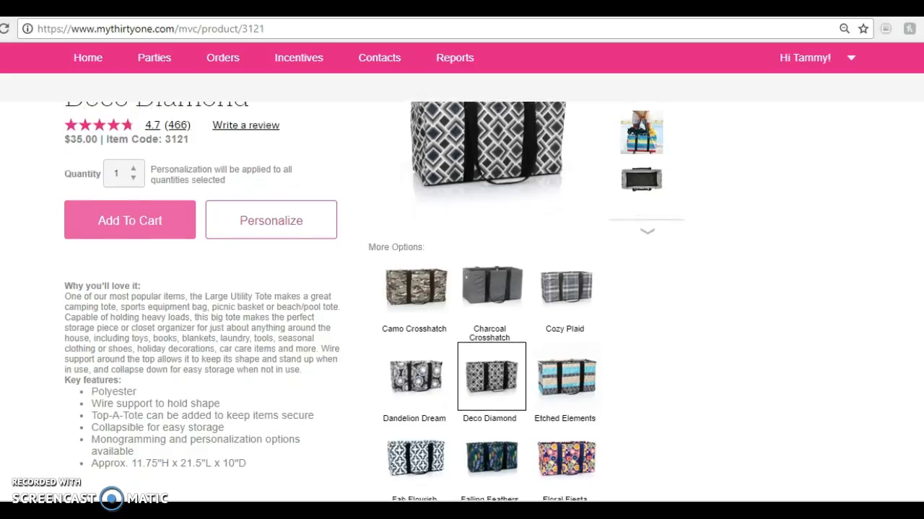
{"action": "scroll", "coordinate": [462, 301], "scroll_direction": "down", "scroll_amount": 3}
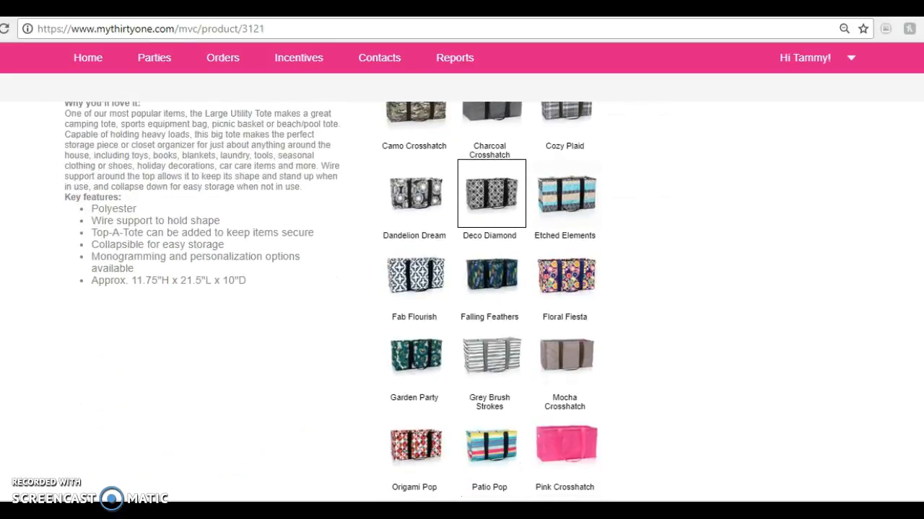
{"action": "scroll", "coordinate": [462, 300], "scroll_direction": "down", "scroll_amount": 2}
{"action": "scroll", "coordinate": [462, 300], "scroll_direction": "up", "scroll_amount": 3}
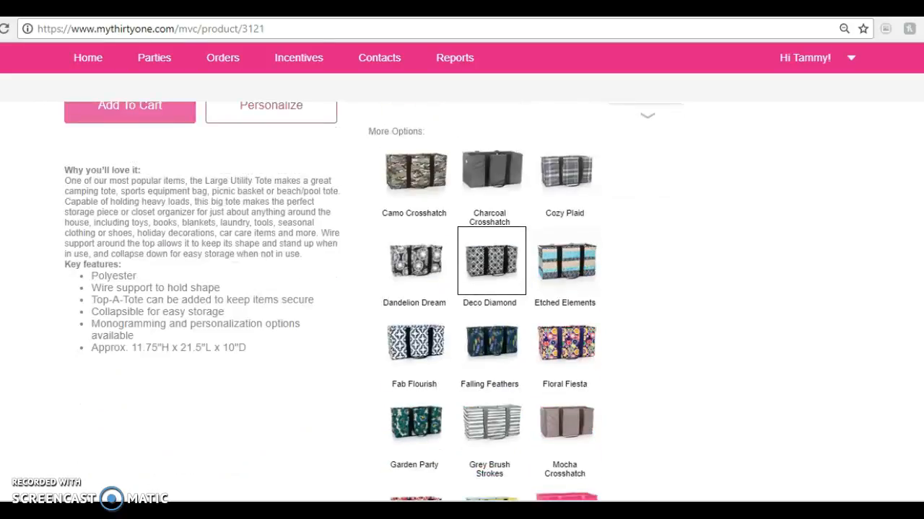
{"action": "scroll", "coordinate": [462, 300], "scroll_direction": "up", "scroll_amount": 2}
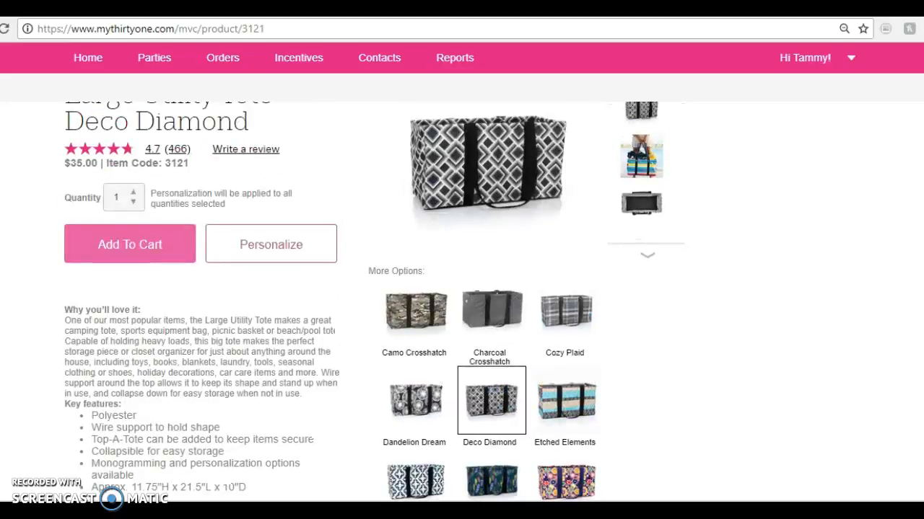
{"action": "left_click", "coordinate": [568, 314]}
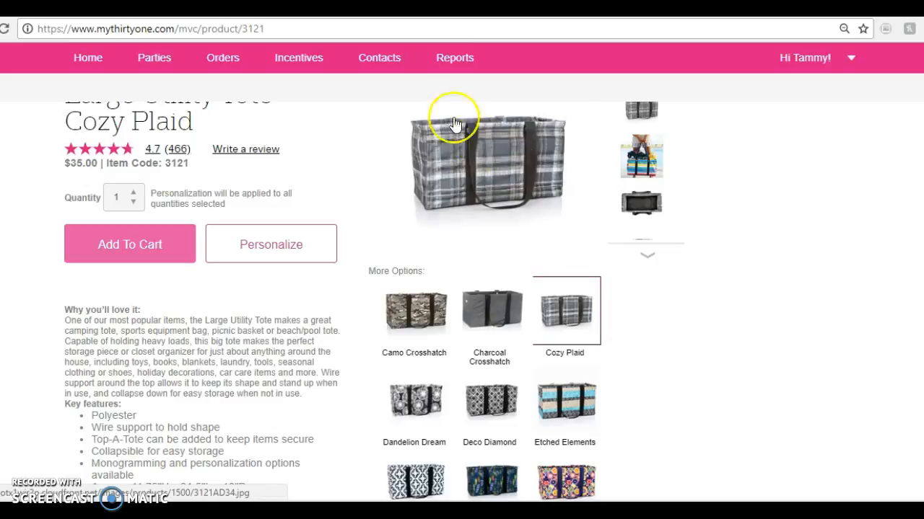
{"action": "left_click", "coordinate": [403, 288]}
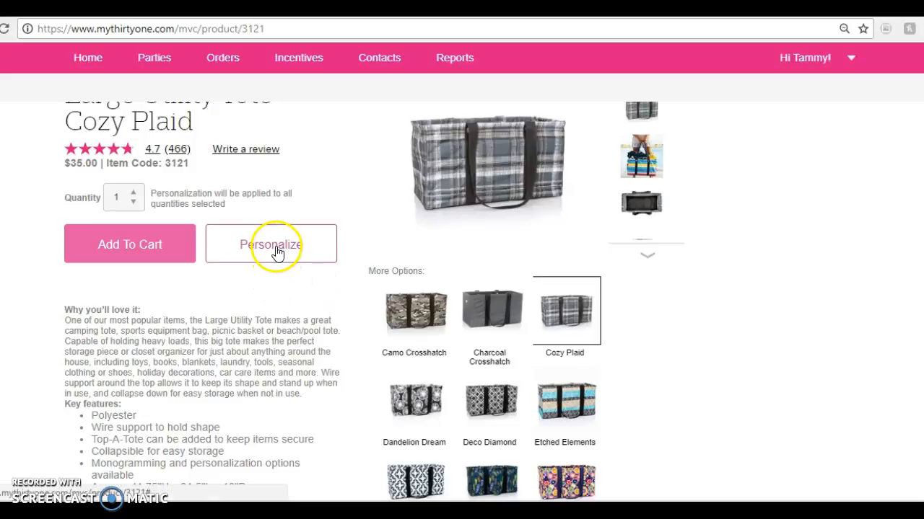
{"action": "left_click", "coordinate": [137, 251]}
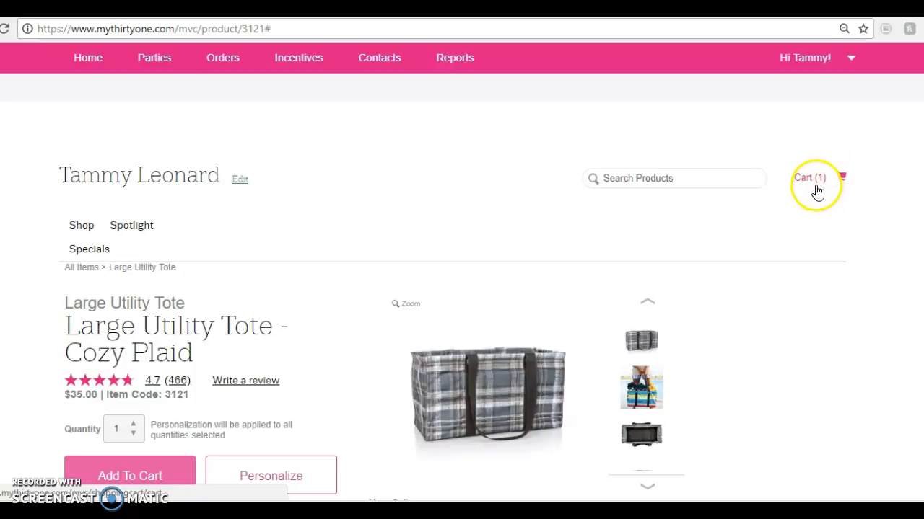
Search the products for item code 4451 and open the Zip-Top Organizing Utility Tote
{"action": "left_click", "coordinate": [680, 180]}
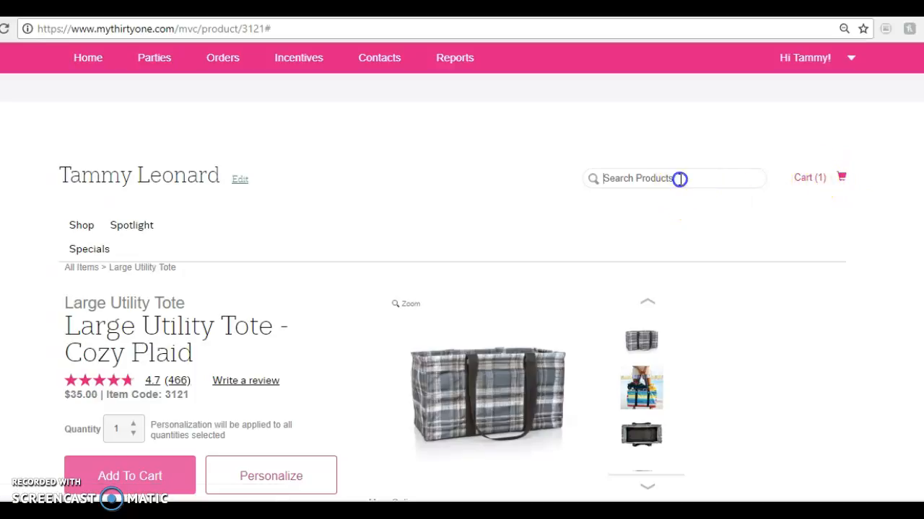
{"action": "type", "text": "4451"}
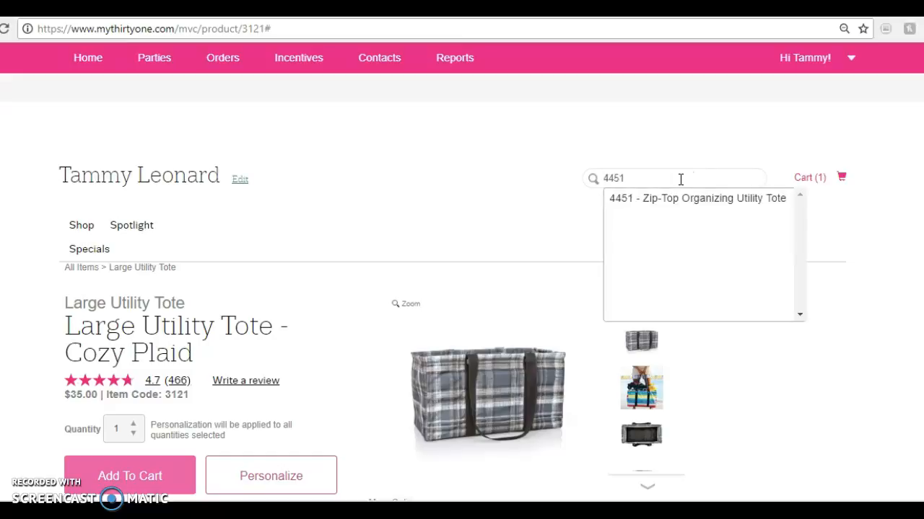
{"action": "left_click", "coordinate": [681, 199]}
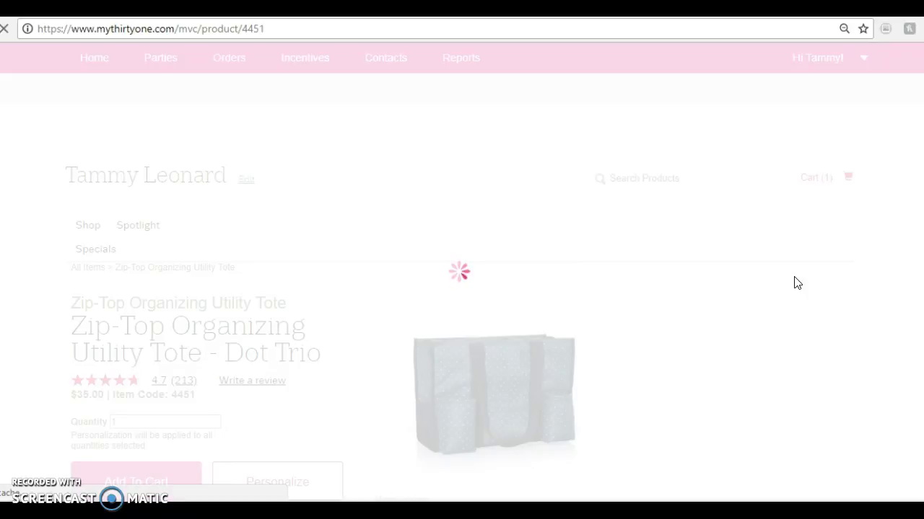
{"action": "left_click", "coordinate": [885, 220]}
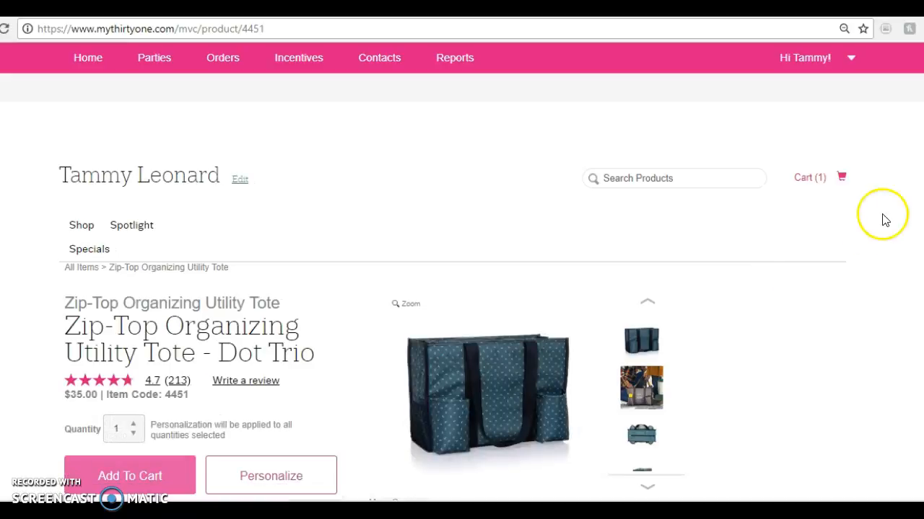
Review the prints offered for the Zip-Top Organizing Utility Tote and start personalizing it in Dot Trio
{"action": "scroll", "coordinate": [462, 303], "scroll_direction": "down", "scroll_amount": 5}
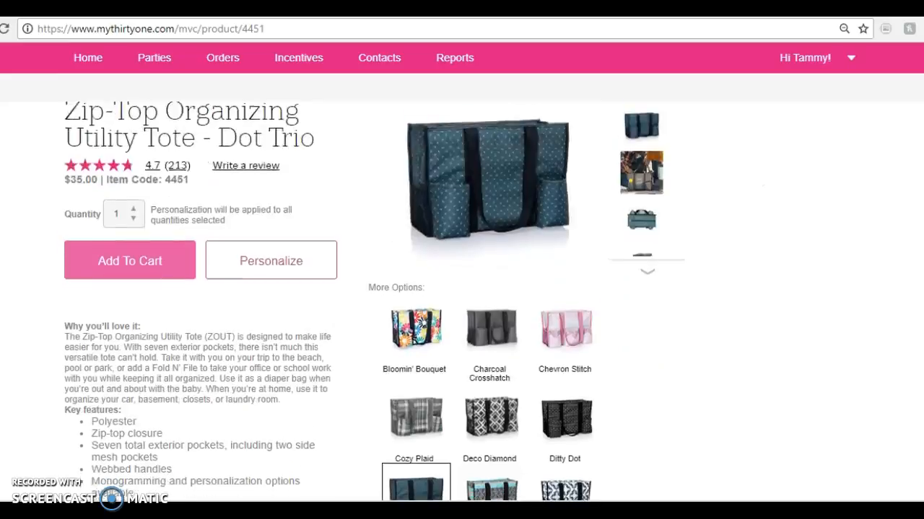
{"action": "scroll", "coordinate": [462, 303], "scroll_direction": "down", "scroll_amount": 4}
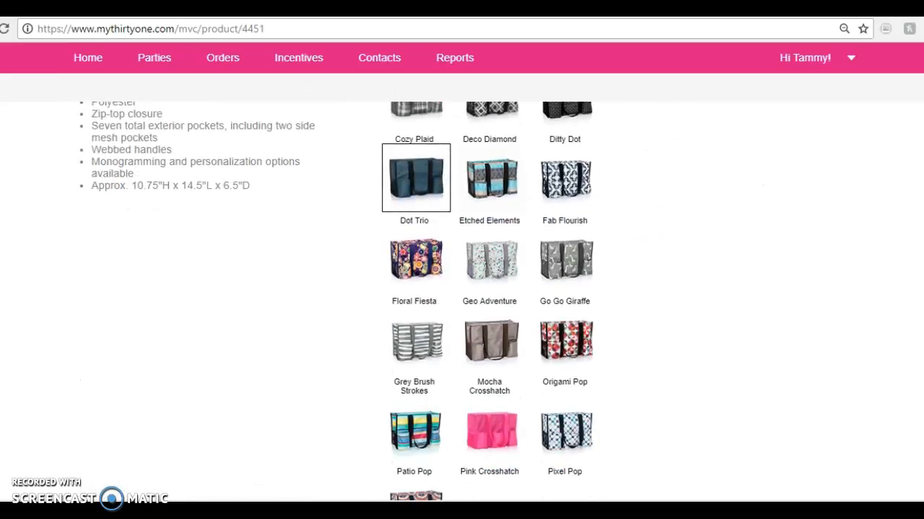
{"action": "scroll", "coordinate": [462, 303], "scroll_direction": "up", "scroll_amount": 3}
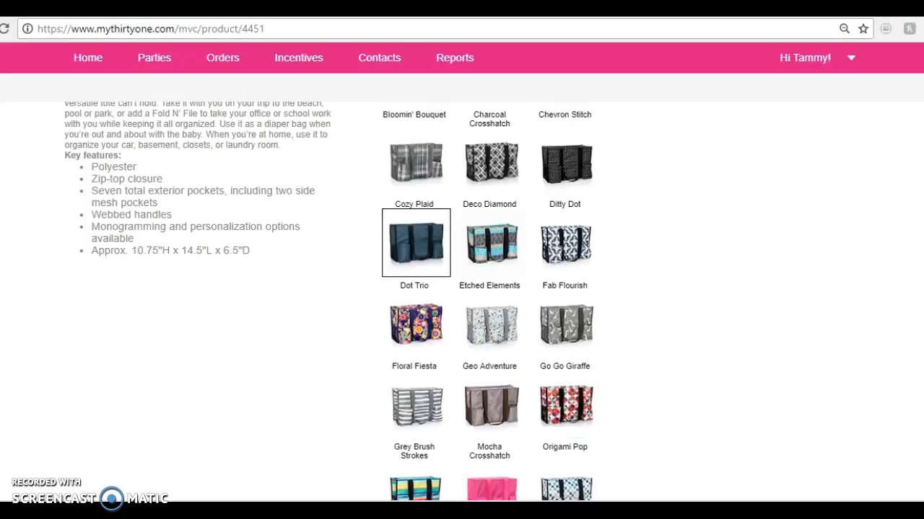
{"action": "scroll", "coordinate": [462, 303], "scroll_direction": "down", "scroll_amount": 3}
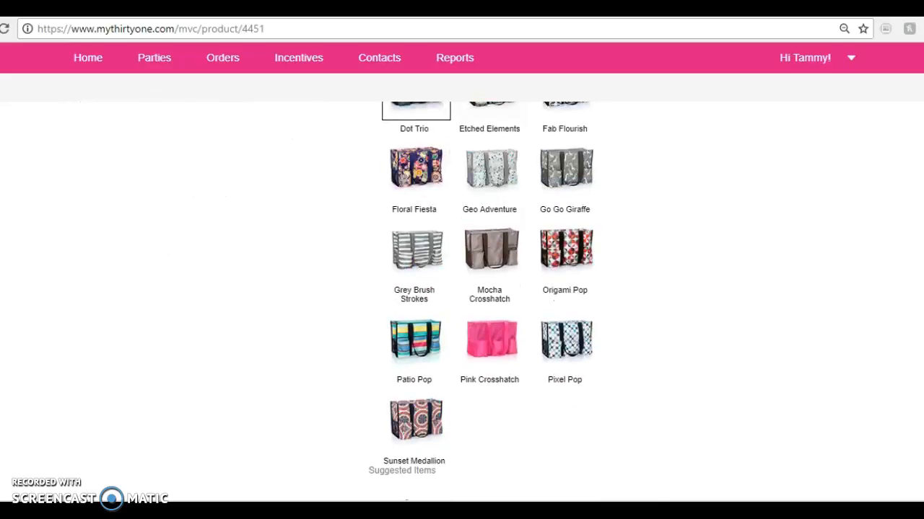
{"action": "scroll", "coordinate": [461, 303], "scroll_direction": "up", "scroll_amount": 4}
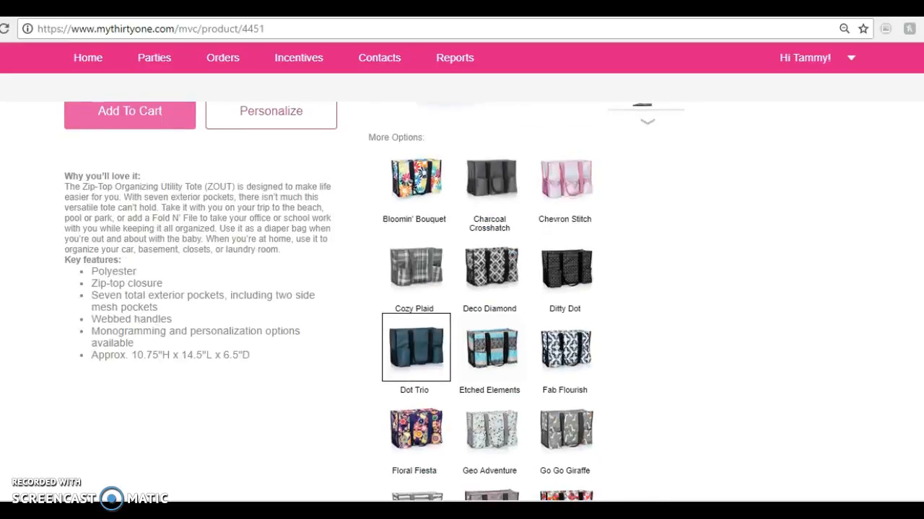
{"action": "scroll", "coordinate": [461, 303], "scroll_direction": "up", "scroll_amount": 3}
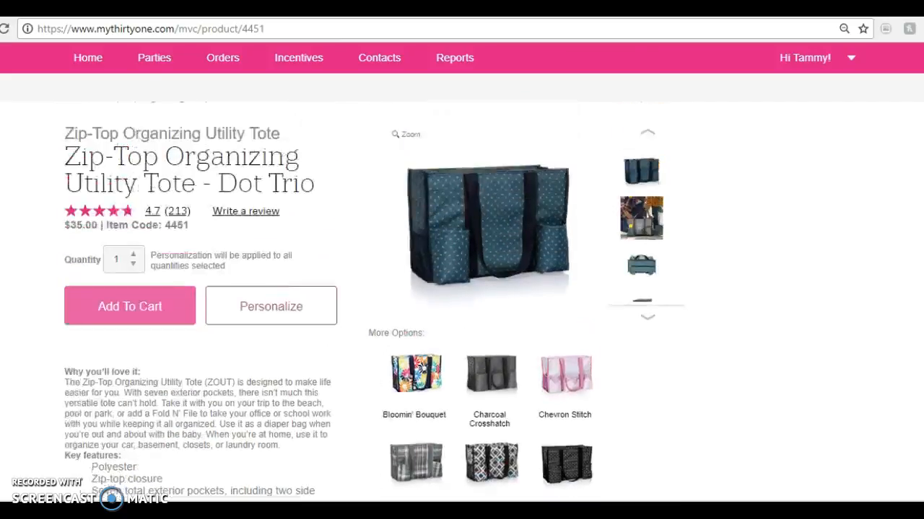
{"action": "scroll", "coordinate": [462, 303], "scroll_direction": "down", "scroll_amount": 1}
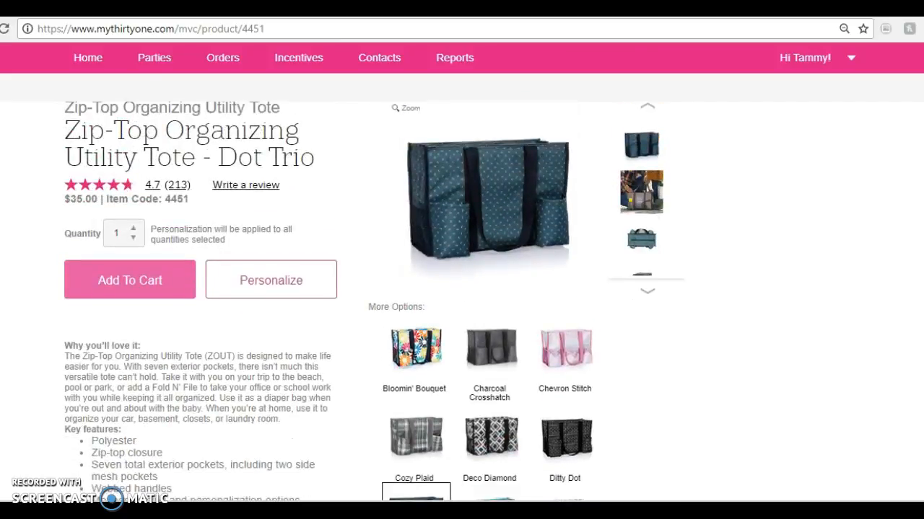
{"action": "left_click", "coordinate": [270, 281]}
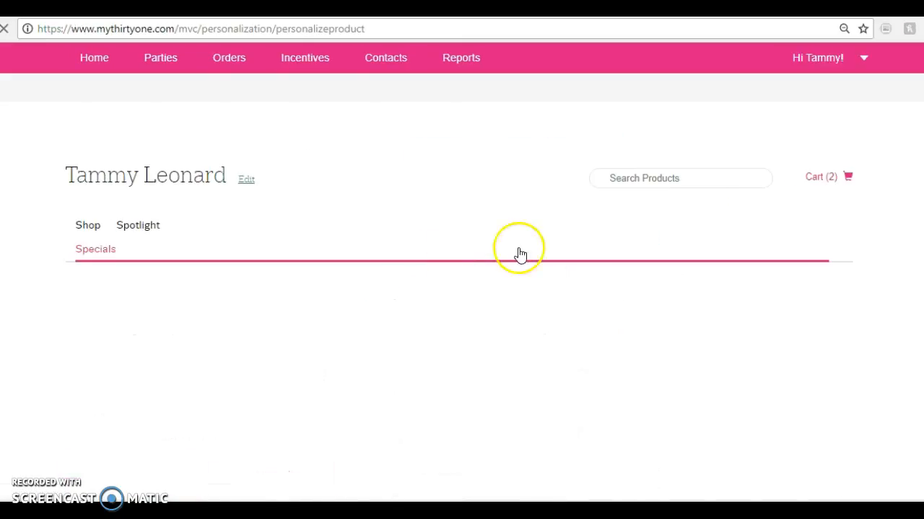
{"action": "left_click", "coordinate": [796, 181]}
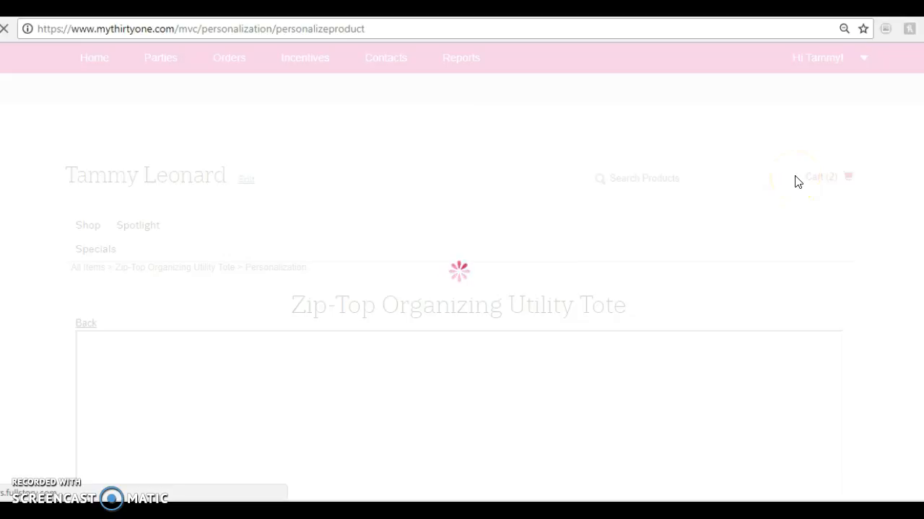
{"action": "left_click", "coordinate": [881, 175]}
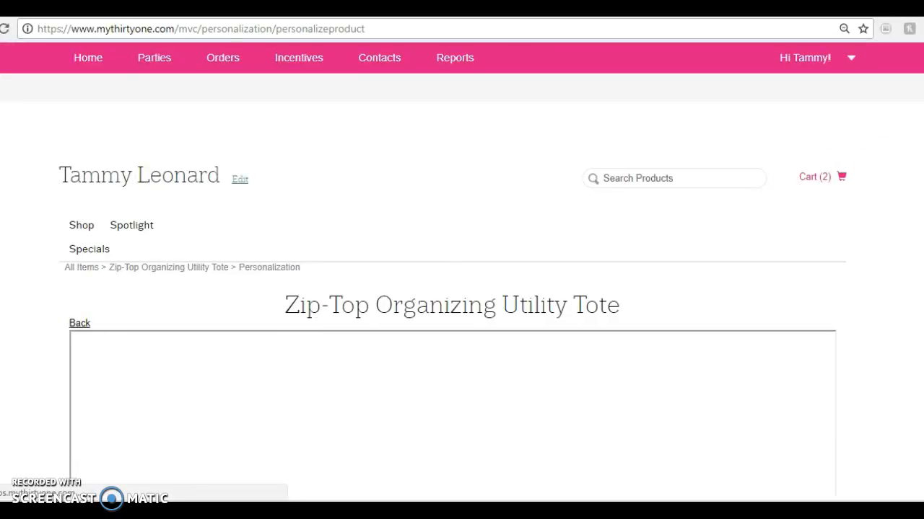
Filter the personalization designs to the Baby category and apply the Fox design to the tote
{"action": "scroll", "coordinate": [452, 325], "scroll_direction": "down", "scroll_amount": 2}
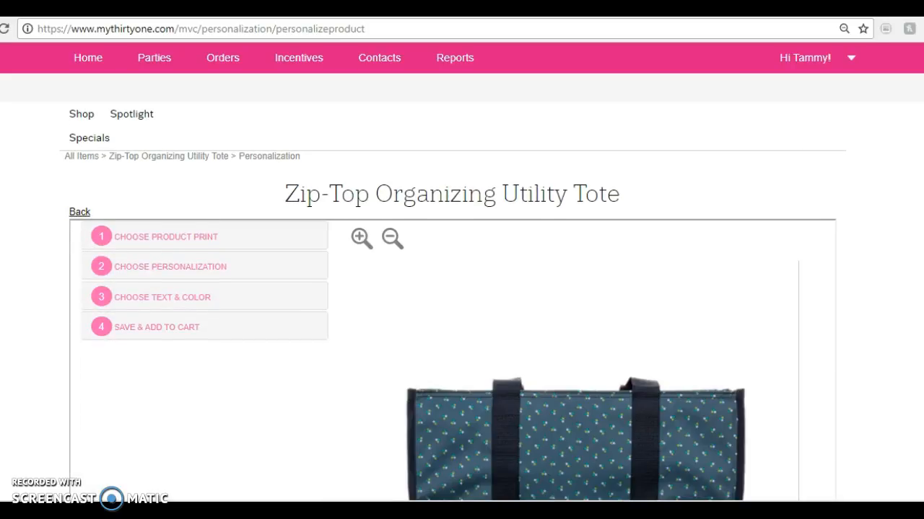
{"action": "scroll", "coordinate": [452, 325], "scroll_direction": "down", "scroll_amount": 2}
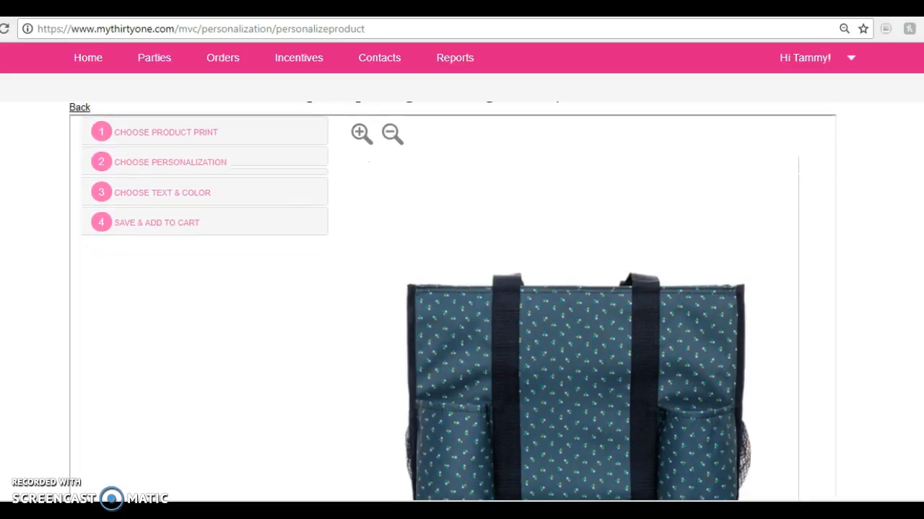
{"action": "left_click", "coordinate": [181, 166]}
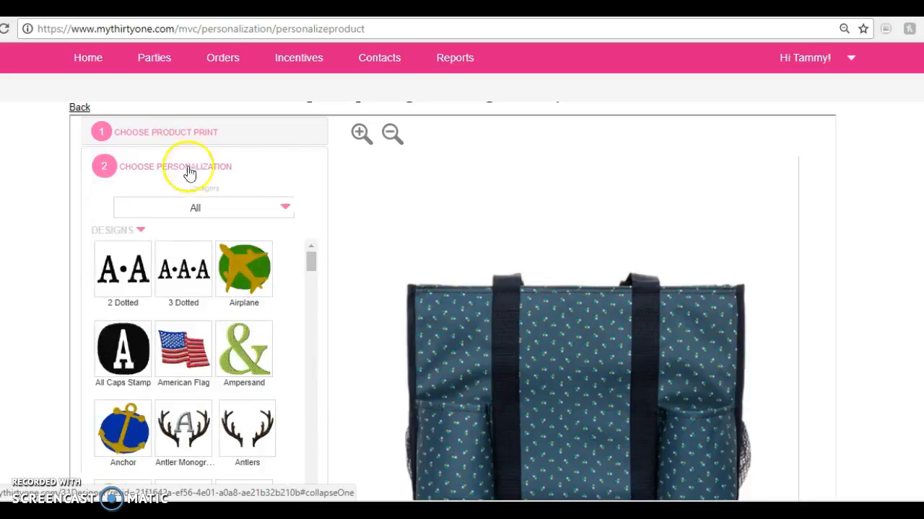
{"action": "scroll", "coordinate": [452, 301], "scroll_direction": "down", "scroll_amount": 1}
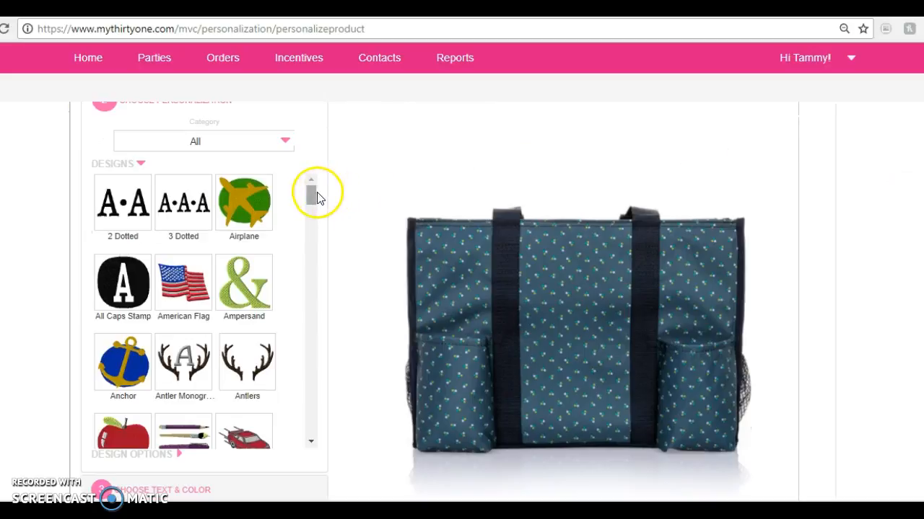
{"action": "mouse_move", "coordinate": [313, 197]}
{"action": "left_mouse_down"}
{"action": "mouse_move", "coordinate": [312, 245]}
{"action": "mouse_move", "coordinate": [305, 202]}
{"action": "left_mouse_up"}
{"action": "left_click", "coordinate": [285, 142]}
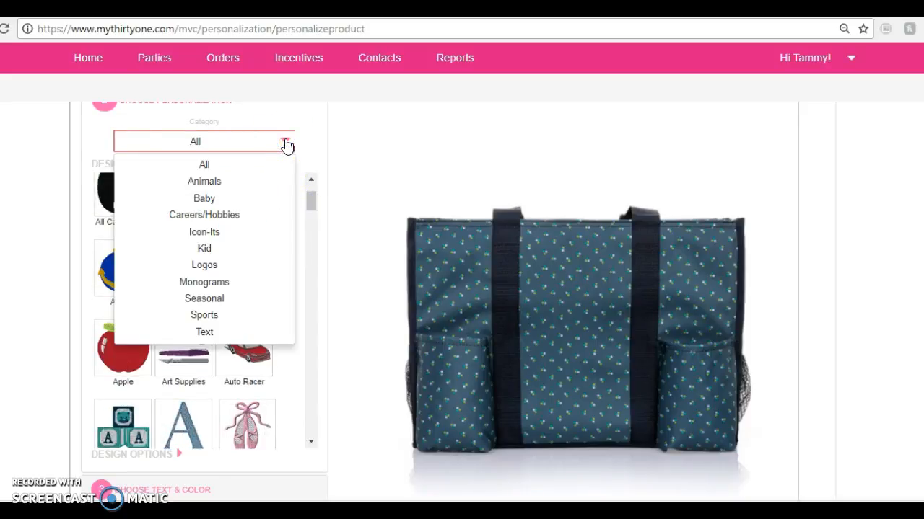
{"action": "left_click", "coordinate": [208, 199]}
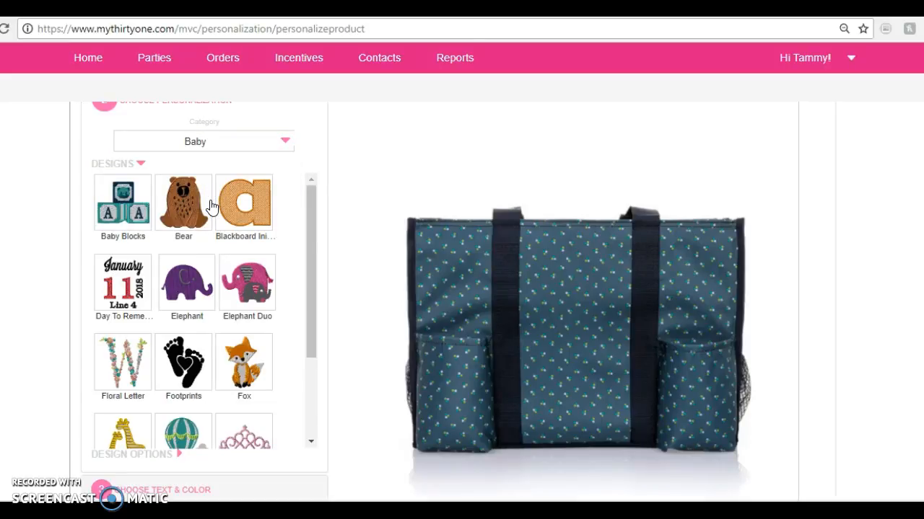
{"action": "left_click", "coordinate": [257, 372]}
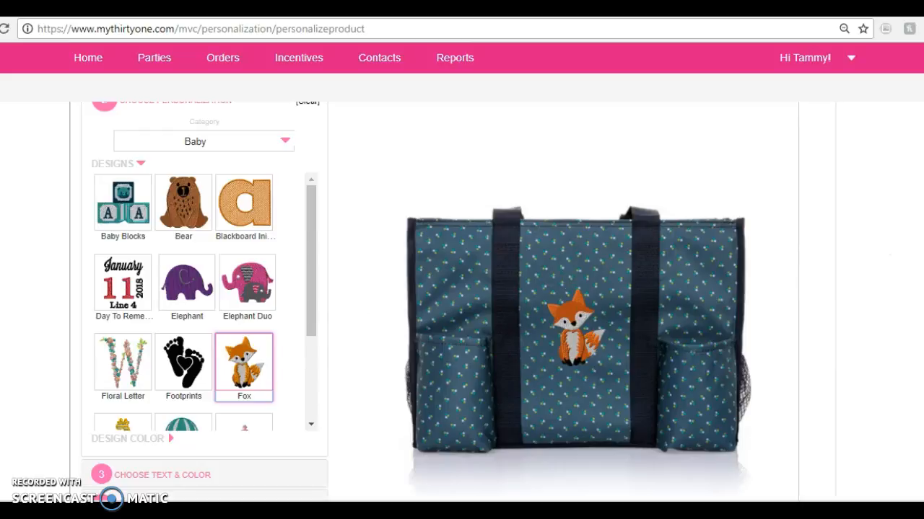
Try the fox design in Hot Pink and set its design color back to Orange
{"action": "scroll", "coordinate": [503, 249], "scroll_direction": "down", "scroll_amount": 1}
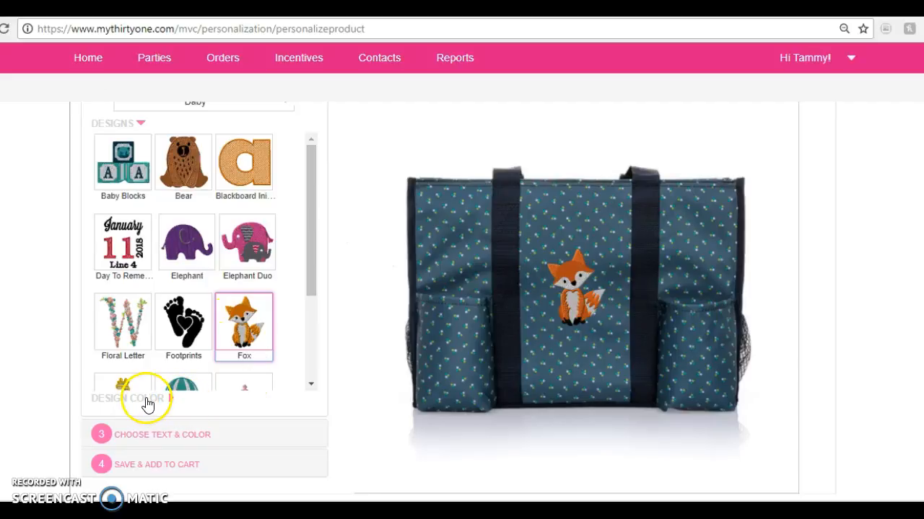
{"action": "left_click", "coordinate": [121, 404]}
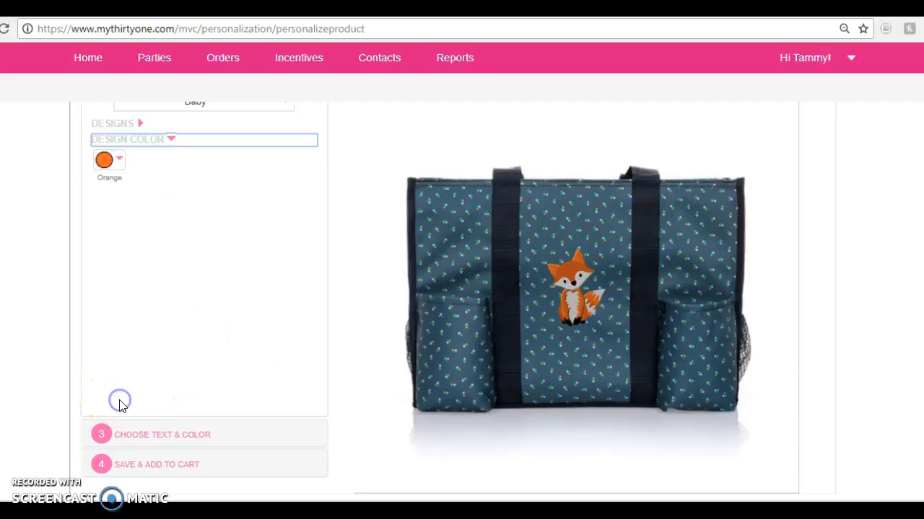
{"action": "left_click", "coordinate": [120, 163]}
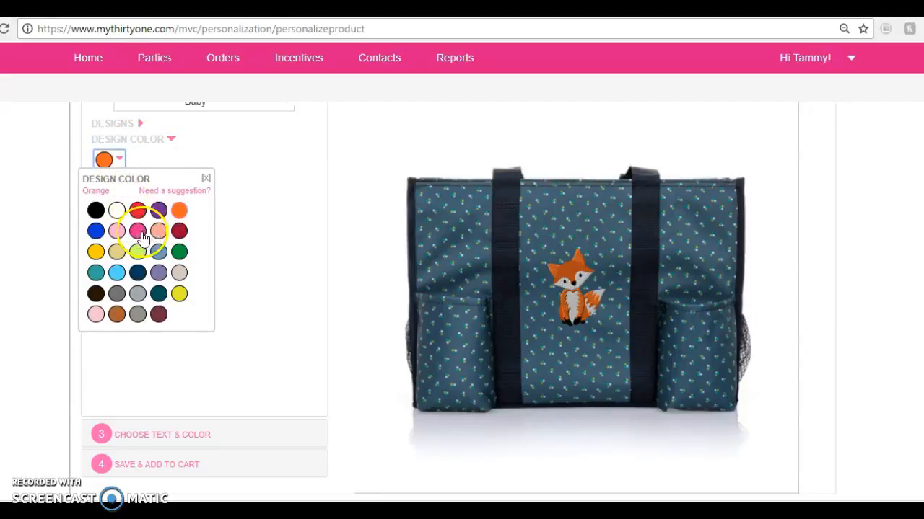
{"action": "left_click", "coordinate": [138, 232]}
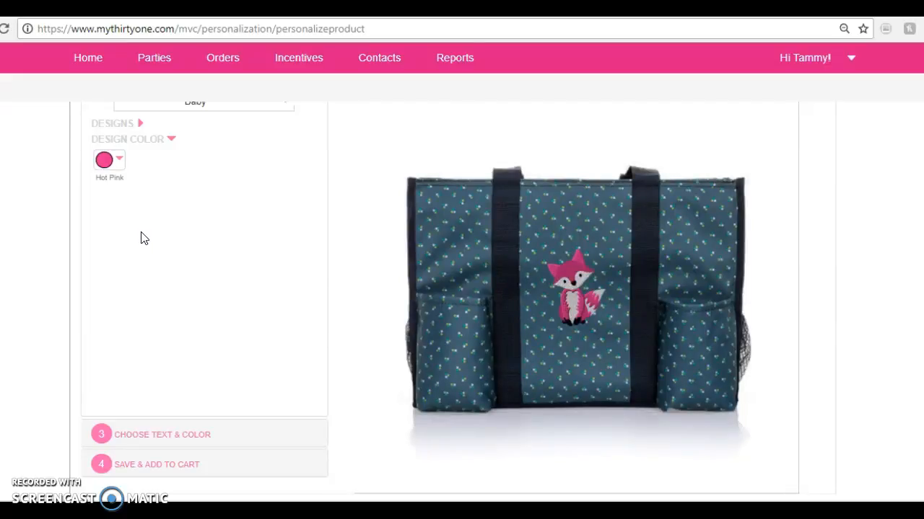
{"action": "left_click", "coordinate": [118, 159]}
{"action": "left_click", "coordinate": [179, 211]}
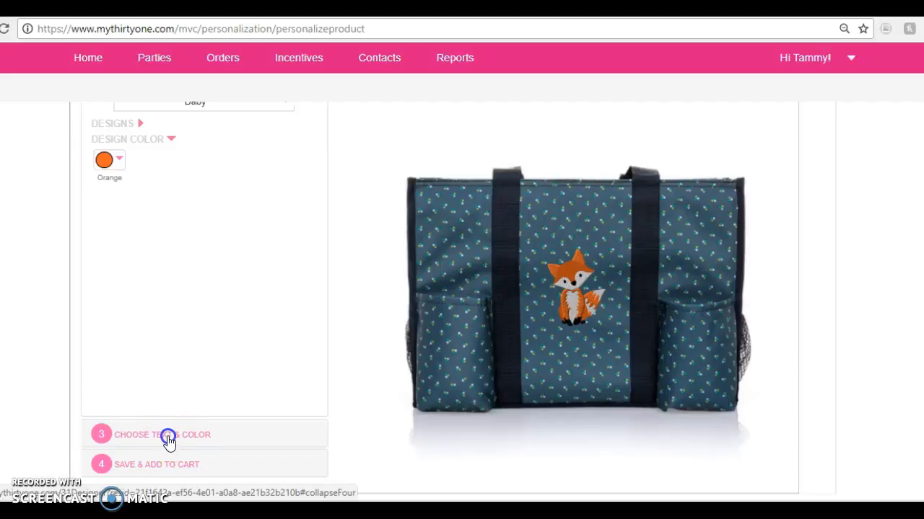
Add a text line reading "Foxy lady" to the tote's fox personalization
{"action": "left_click", "coordinate": [168, 436]}
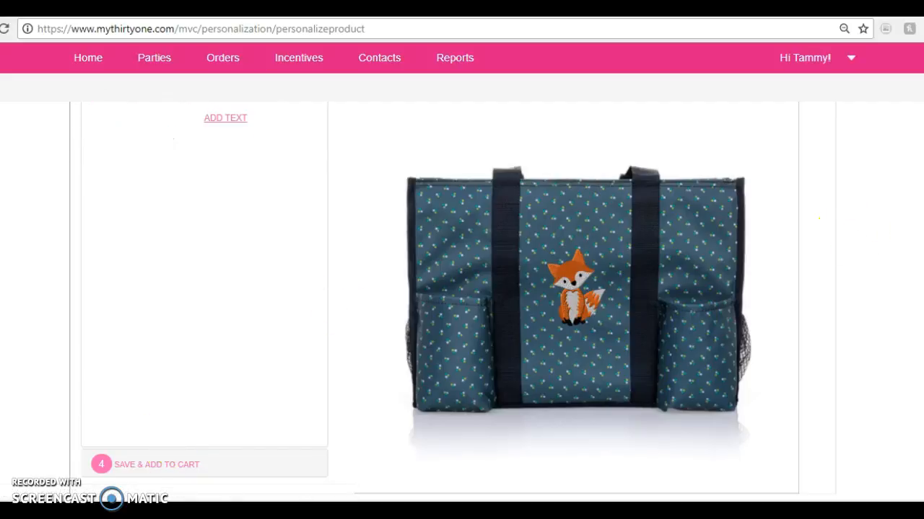
{"action": "scroll", "coordinate": [461, 301], "scroll_direction": "up", "scroll_amount": 2}
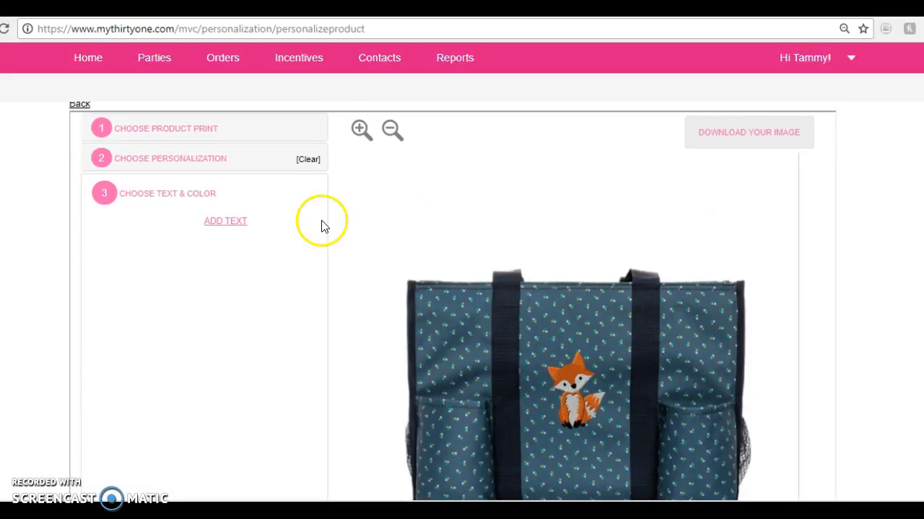
{"action": "left_click", "coordinate": [225, 225]}
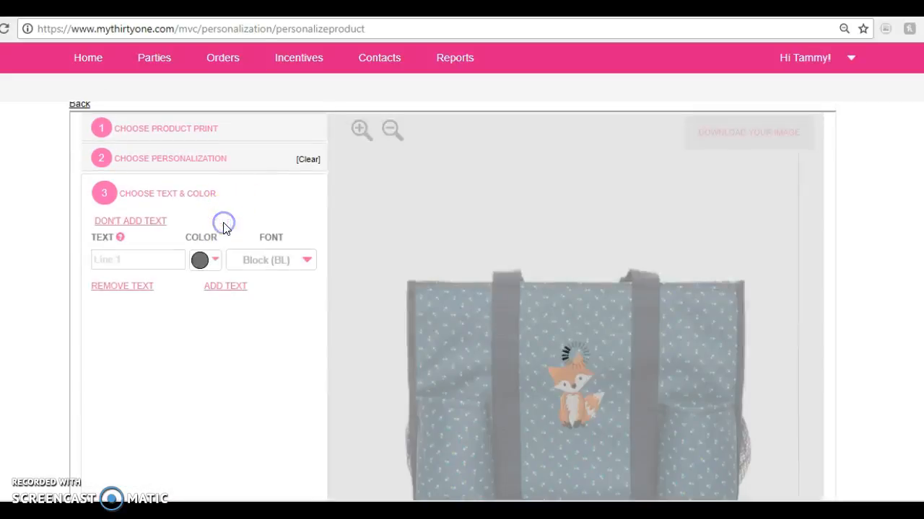
{"action": "left_click", "coordinate": [139, 261]}
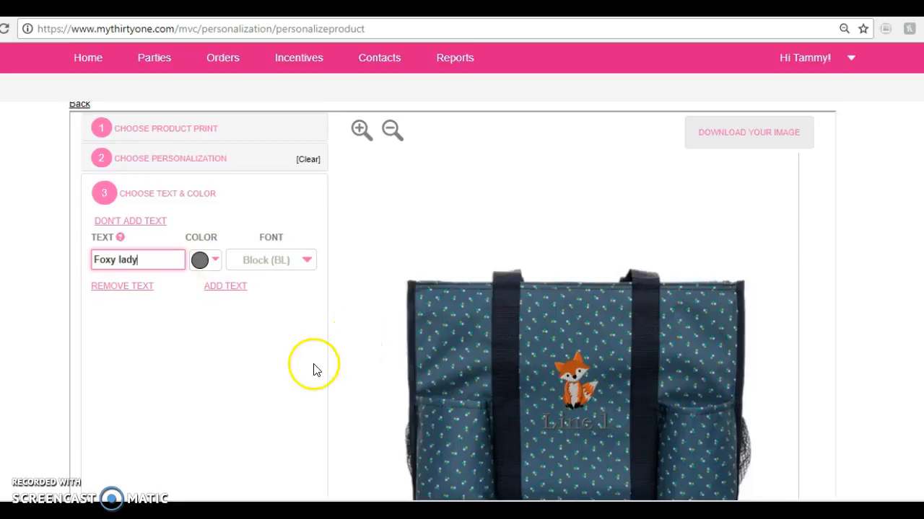
{"action": "key", "text": "Tab"}
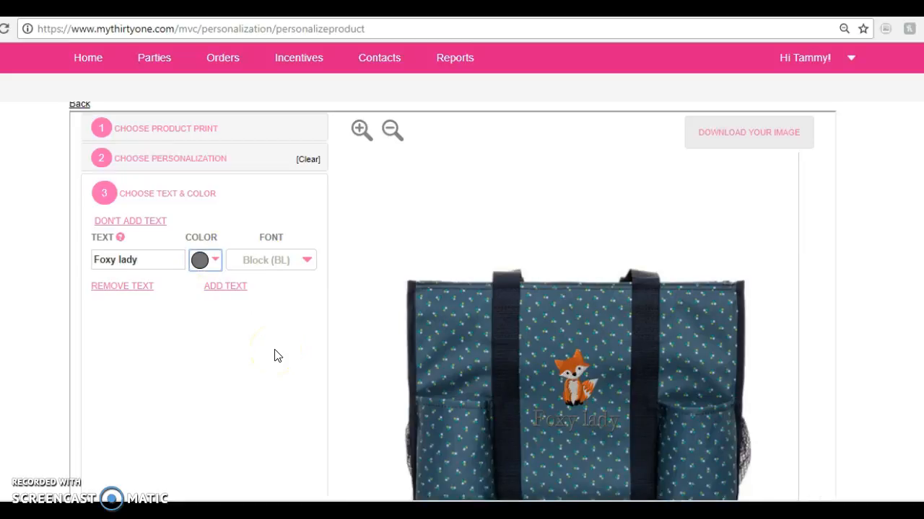
Try the "Foxy lady" text in Golden Yellow, Orange and Aqua
{"action": "left_click", "coordinate": [216, 263]}
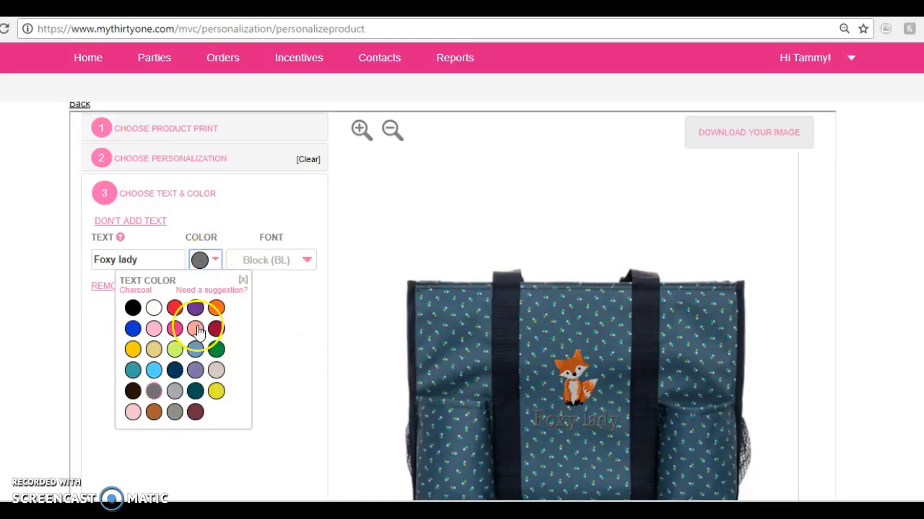
{"action": "left_click", "coordinate": [133, 350]}
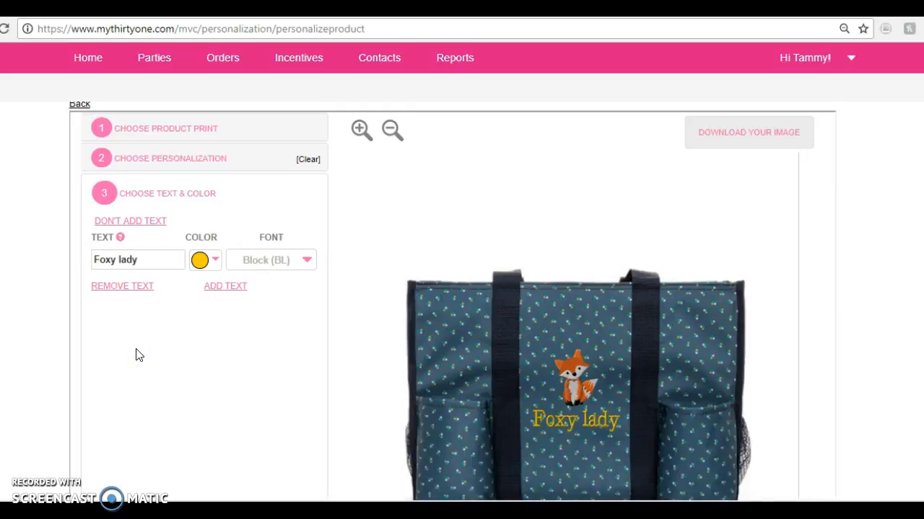
{"action": "left_click", "coordinate": [214, 263]}
{"action": "left_click", "coordinate": [217, 308]}
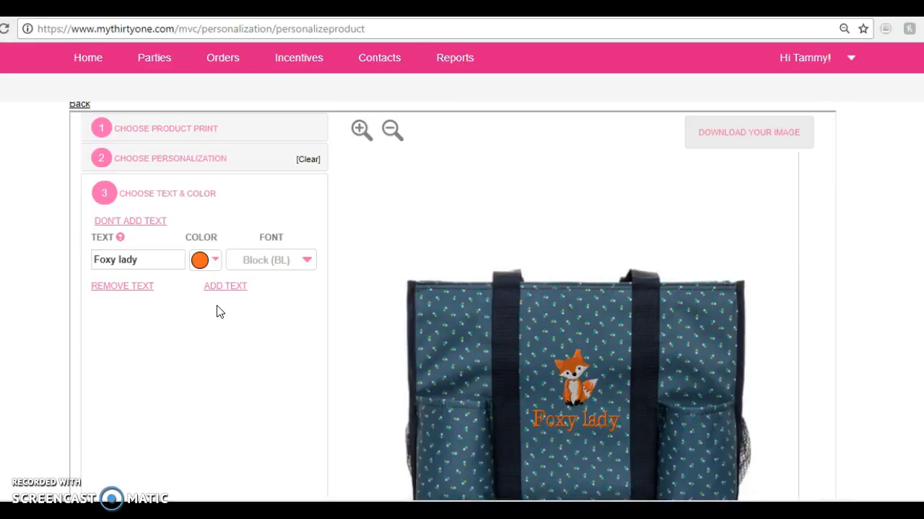
{"action": "left_click", "coordinate": [215, 262]}
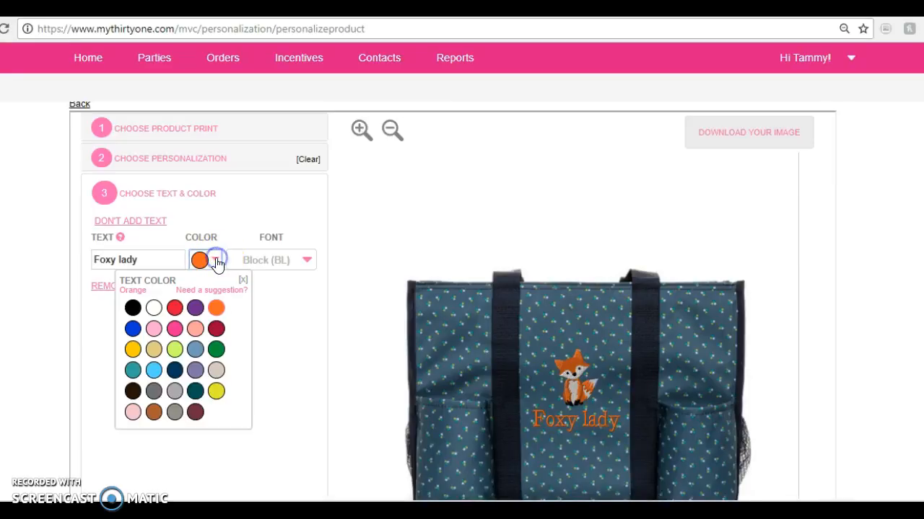
{"action": "left_click", "coordinate": [154, 370]}
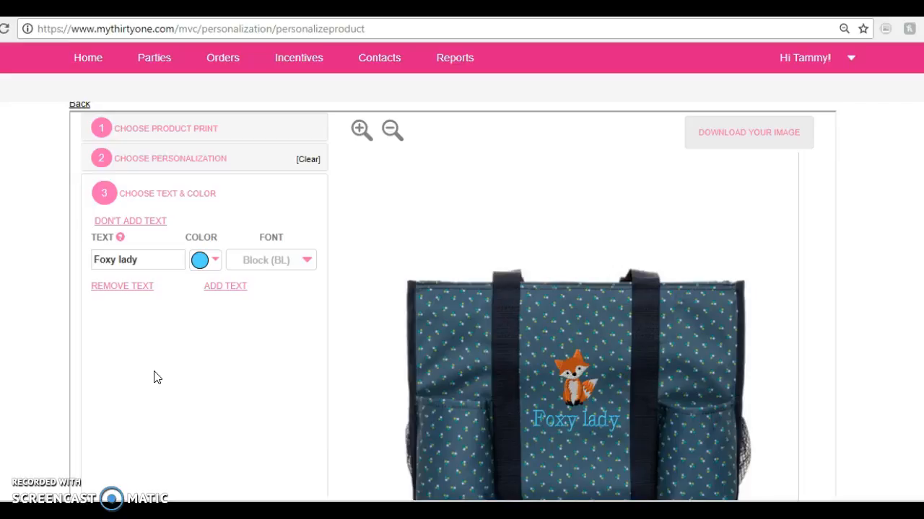
Try the Curled (CU) font on the "Foxy lady" text and set its color to Golden Yellow
{"action": "left_click", "coordinate": [307, 262]}
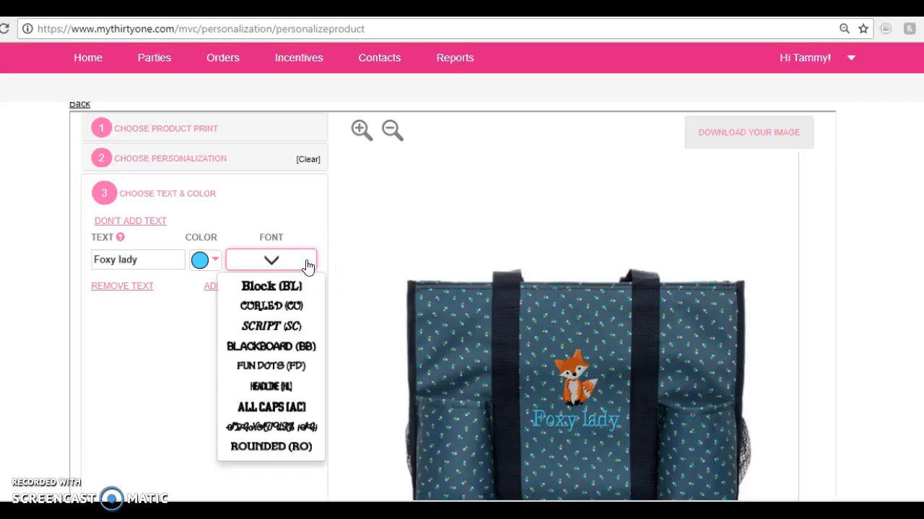
{"action": "left_click", "coordinate": [283, 309]}
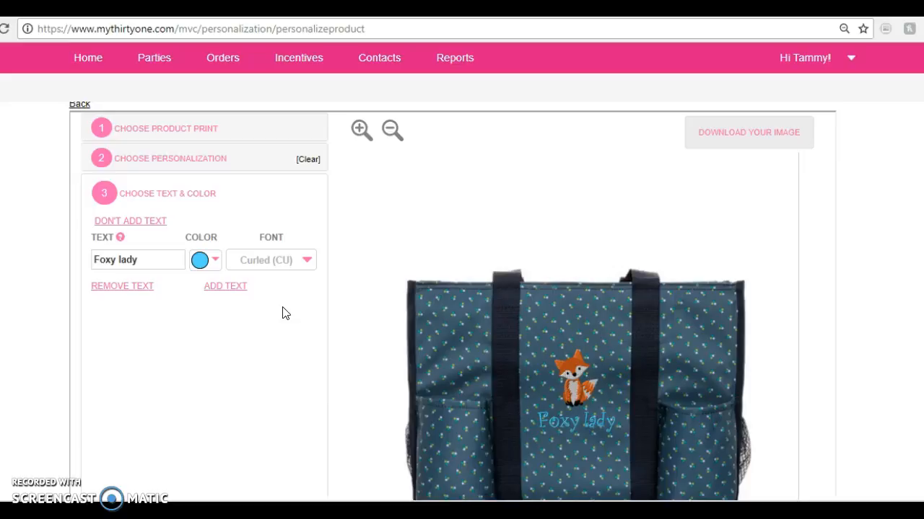
{"action": "left_click", "coordinate": [212, 260]}
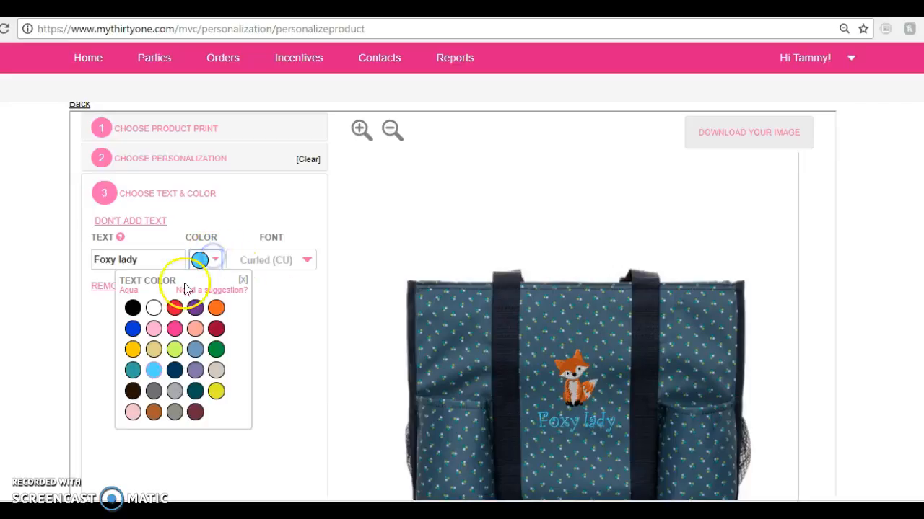
{"action": "left_click", "coordinate": [132, 350]}
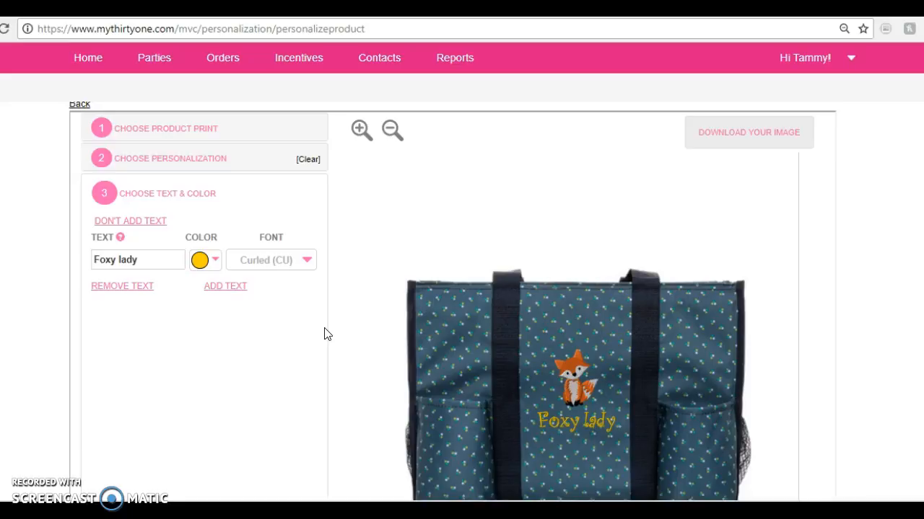
Change the font of the "Foxy lady" text to Rounded (RO)
{"action": "left_click", "coordinate": [306, 260]}
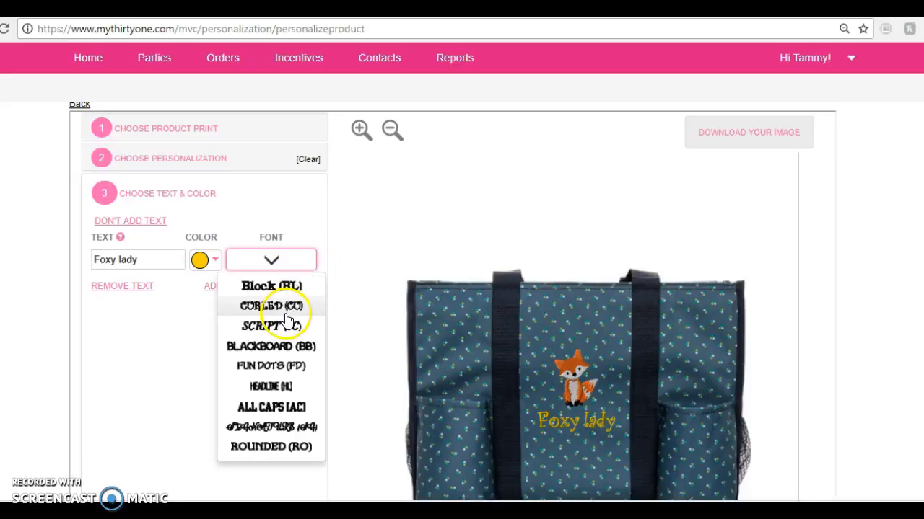
{"action": "left_click", "coordinate": [286, 314]}
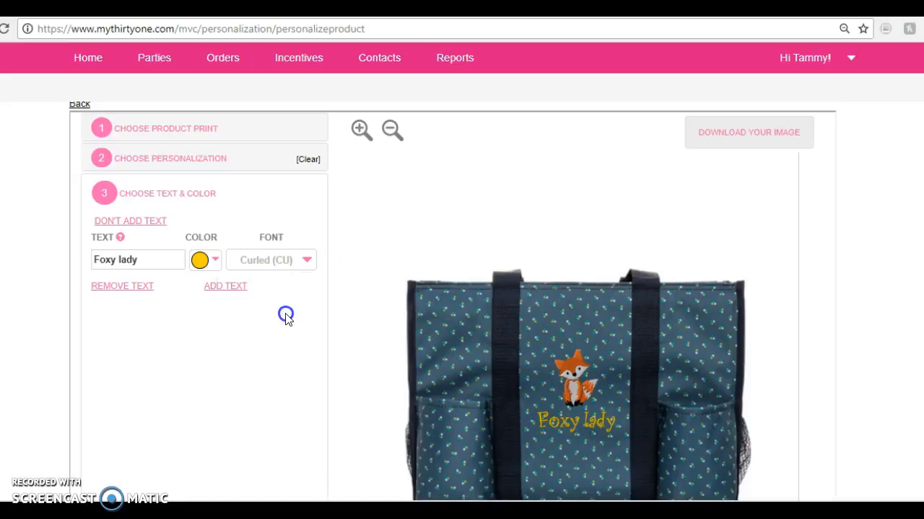
{"action": "left_click", "coordinate": [312, 261]}
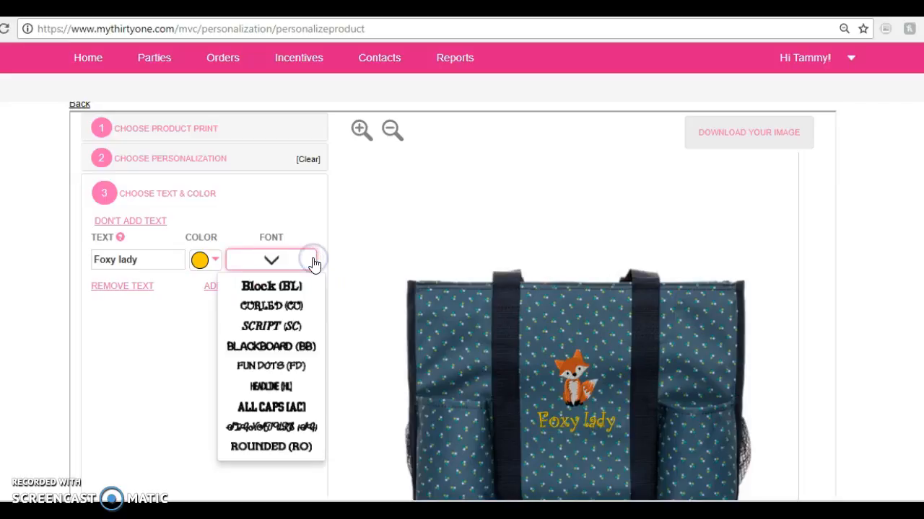
{"action": "left_click", "coordinate": [267, 448]}
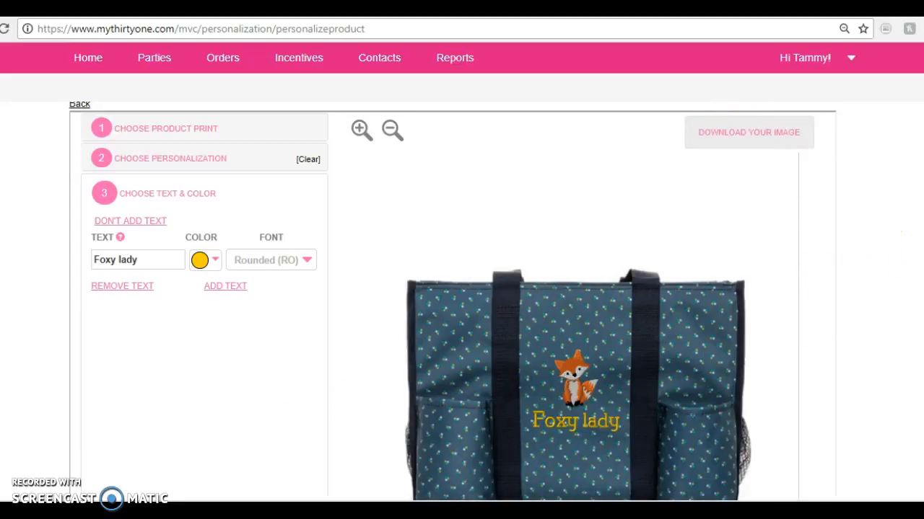
Add a second text line to the tote's personalization and remove it again
{"action": "scroll", "coordinate": [452, 302], "scroll_direction": "down", "scroll_amount": 1}
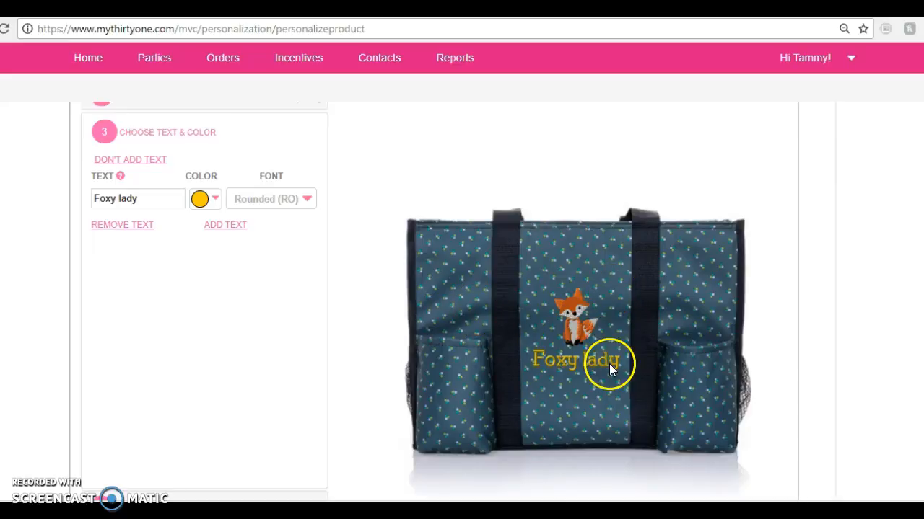
{"action": "left_click", "coordinate": [223, 228]}
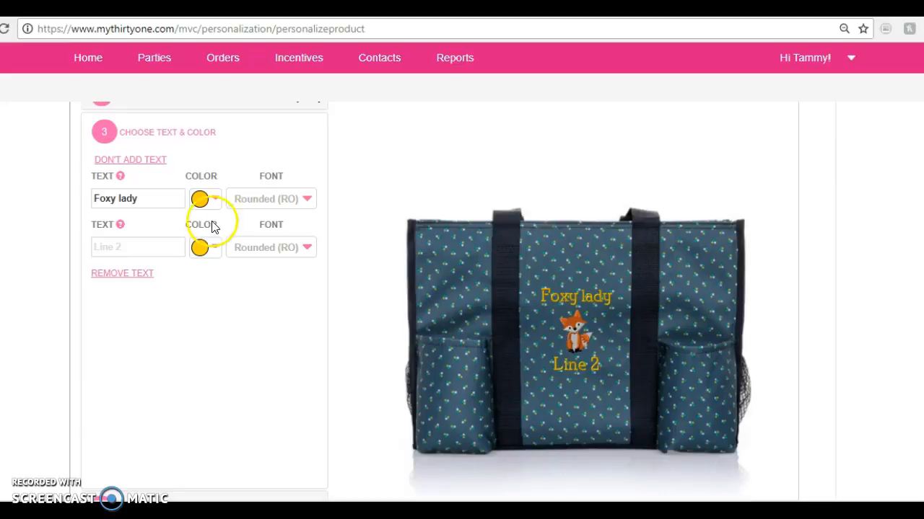
{"action": "left_click", "coordinate": [132, 203]}
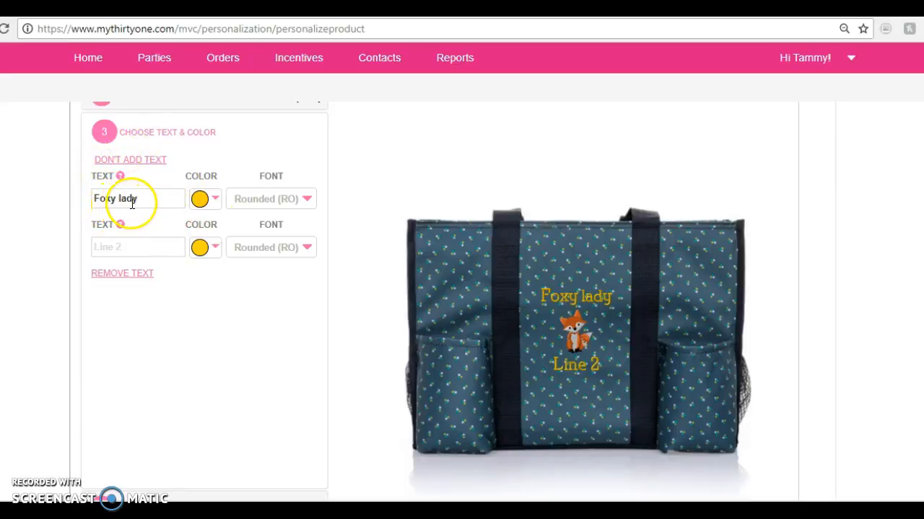
{"action": "left_click", "coordinate": [127, 276]}
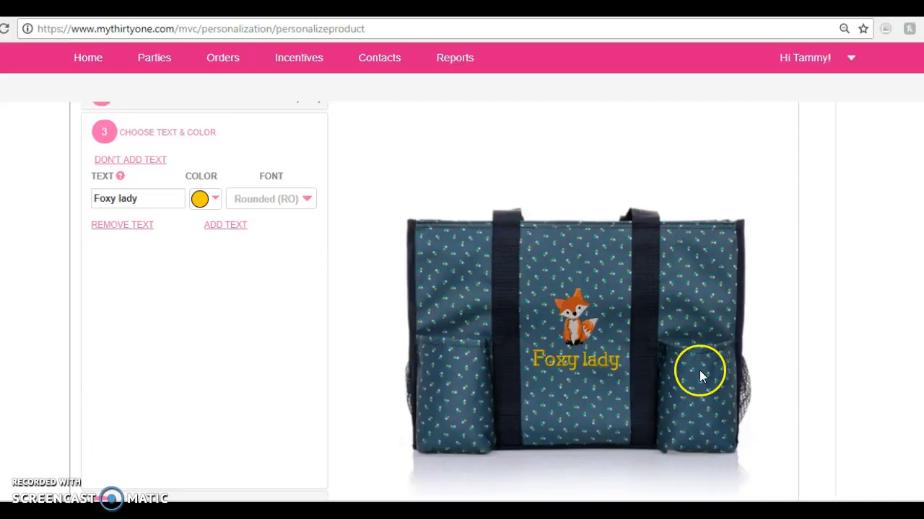
Save the personalized tote to the cart and open the full cart page
{"action": "scroll", "coordinate": [578, 289], "scroll_direction": "down", "scroll_amount": 2}
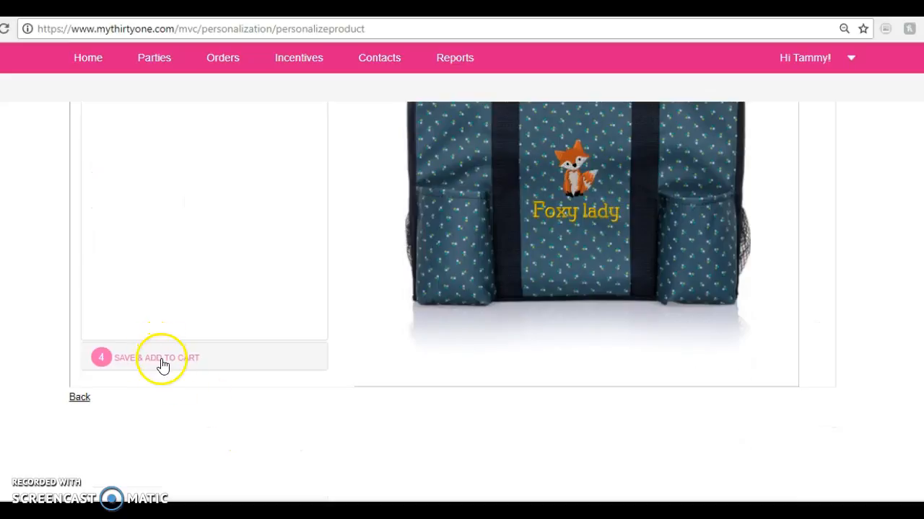
{"action": "left_click", "coordinate": [161, 363]}
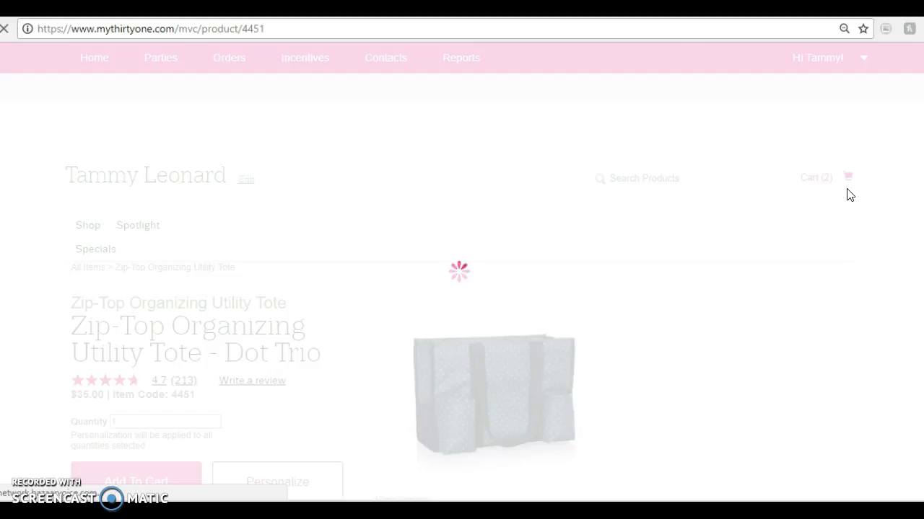
{"action": "left_click", "coordinate": [817, 180]}
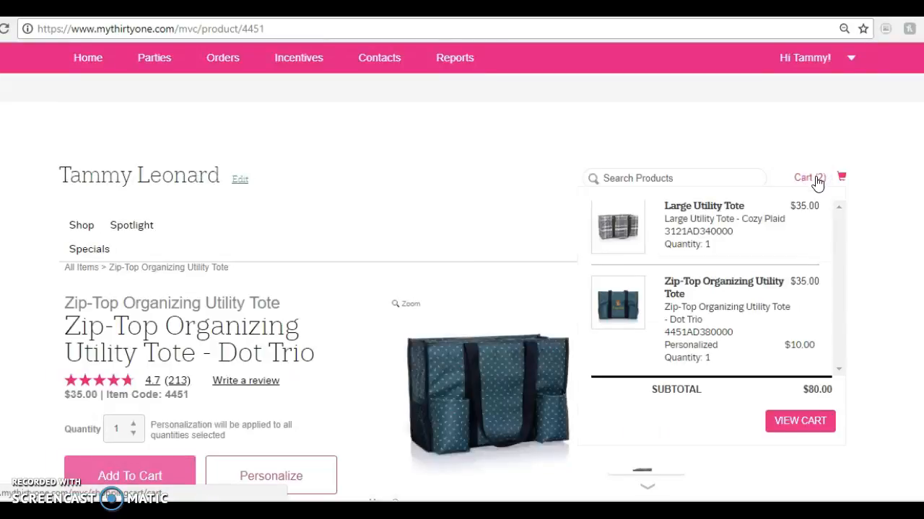
{"action": "left_click", "coordinate": [801, 421]}
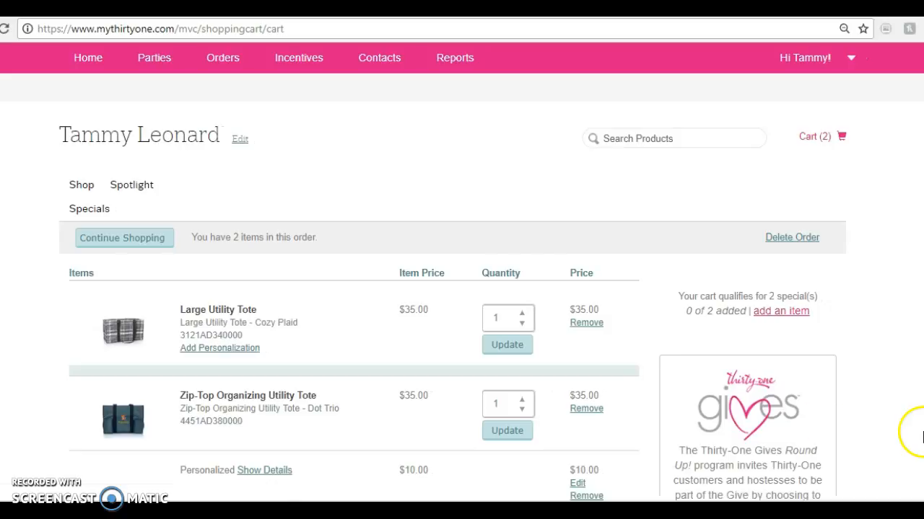
Show the personalization details of the Zip-Top Organizing Utility Tote in the cart
{"action": "scroll", "coordinate": [584, 187], "scroll_direction": "down", "scroll_amount": 2}
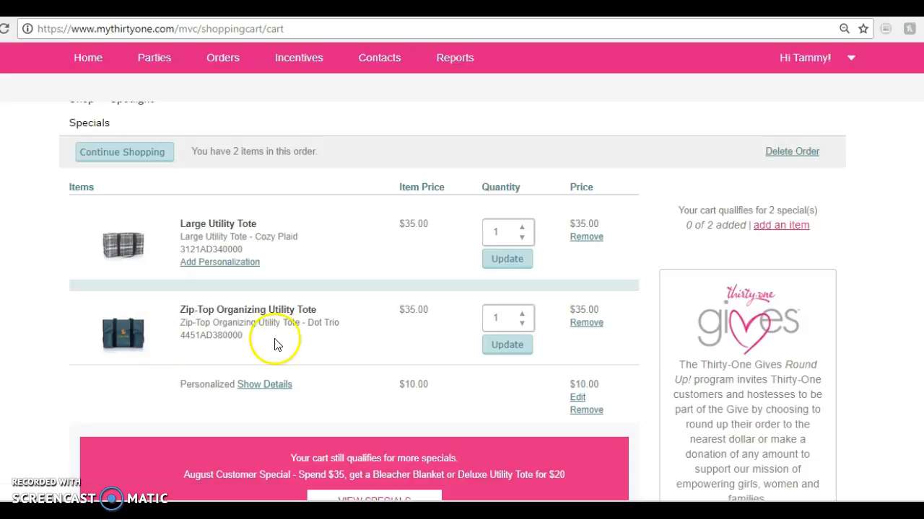
{"action": "left_click", "coordinate": [254, 390]}
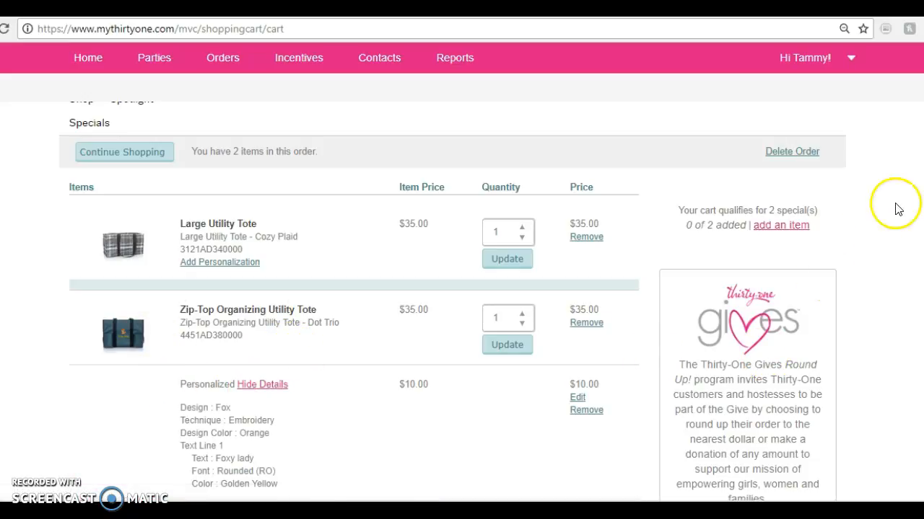
{"action": "scroll", "coordinate": [453, 301], "scroll_direction": "down", "scroll_amount": 1}
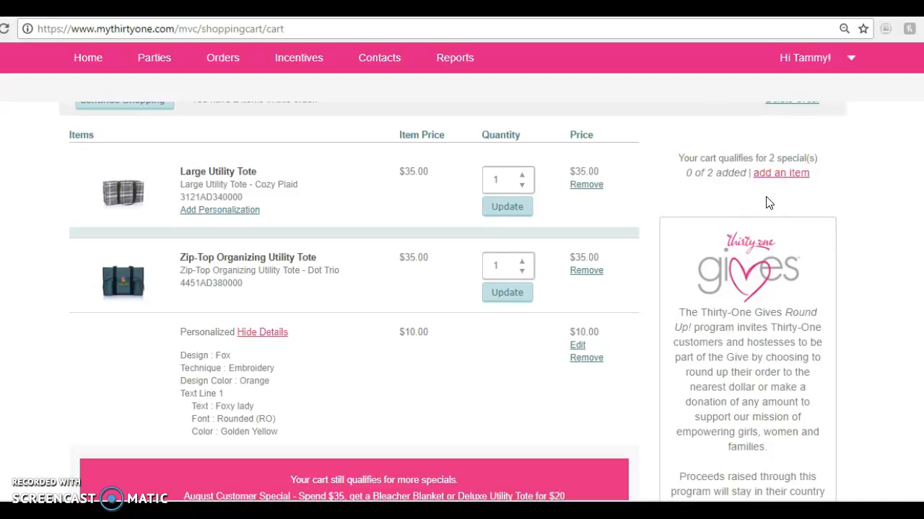
Add the Bleacher Blanket in Charcoal Crosshatch from the August Special to the cart
{"action": "left_click", "coordinate": [776, 173]}
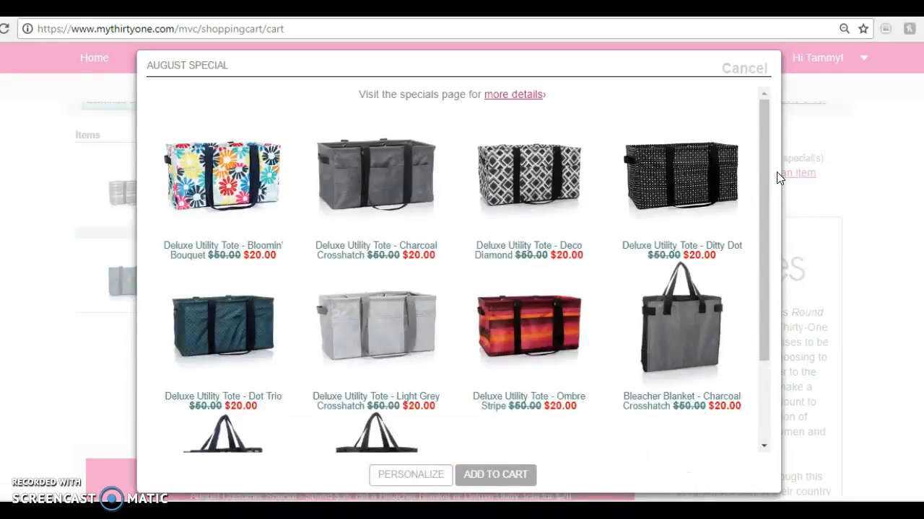
{"action": "left_click_drag", "start_coordinate": [763, 169], "coordinate": [770, 192]}
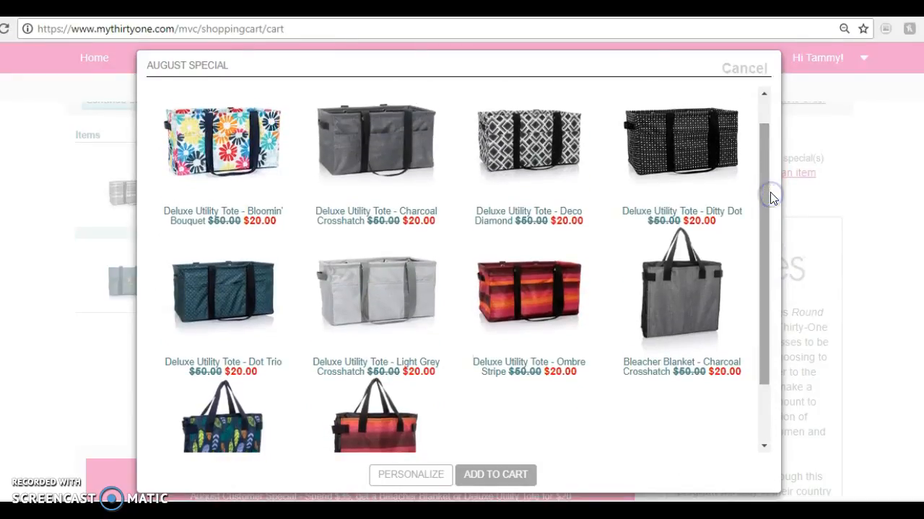
{"action": "left_click", "coordinate": [655, 312]}
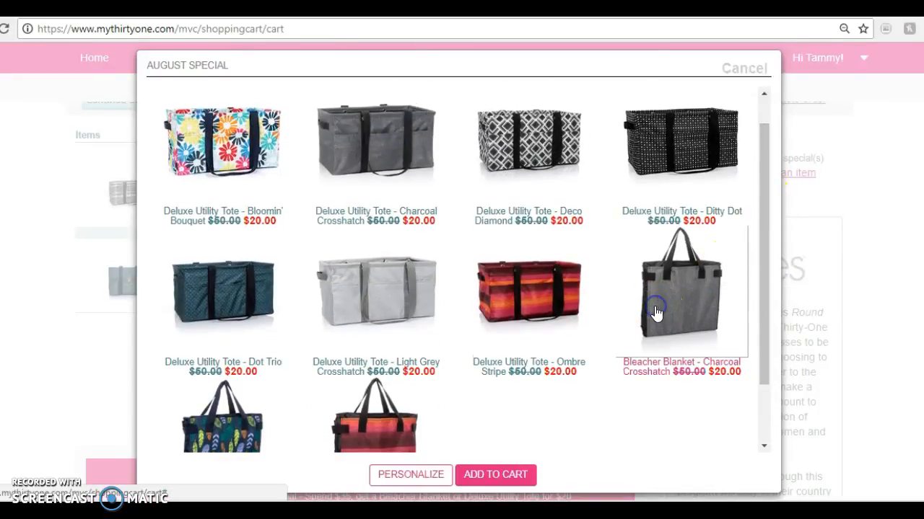
{"action": "left_click", "coordinate": [503, 475]}
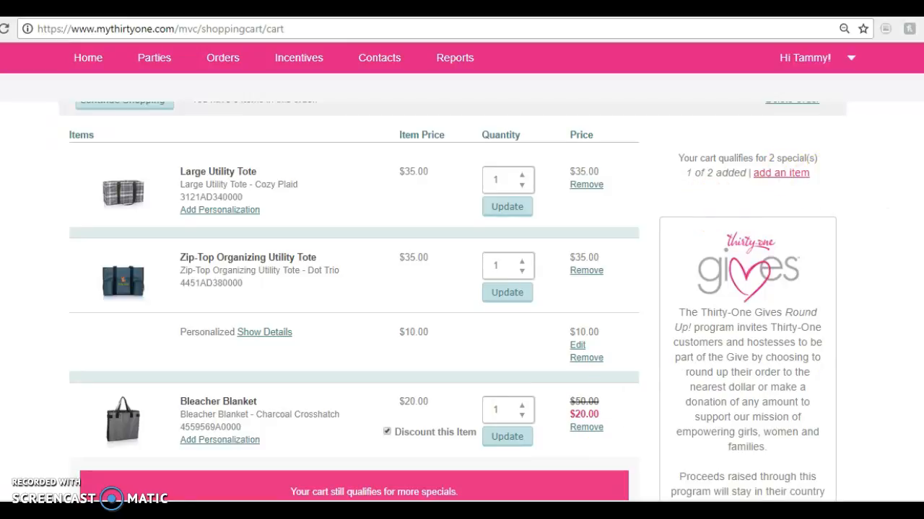
Begin checkout for the order in the cart
{"action": "scroll", "coordinate": [353, 303], "scroll_direction": "down", "scroll_amount": 4}
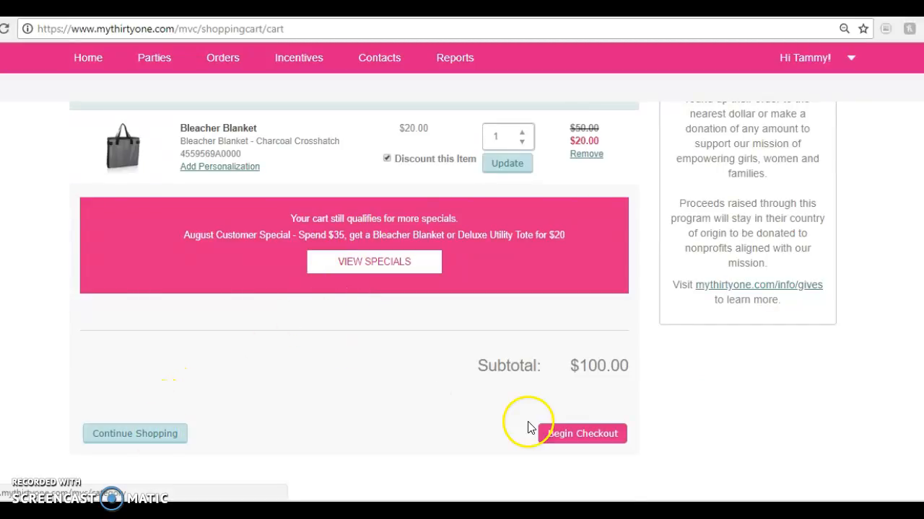
{"action": "left_click", "coordinate": [591, 441]}
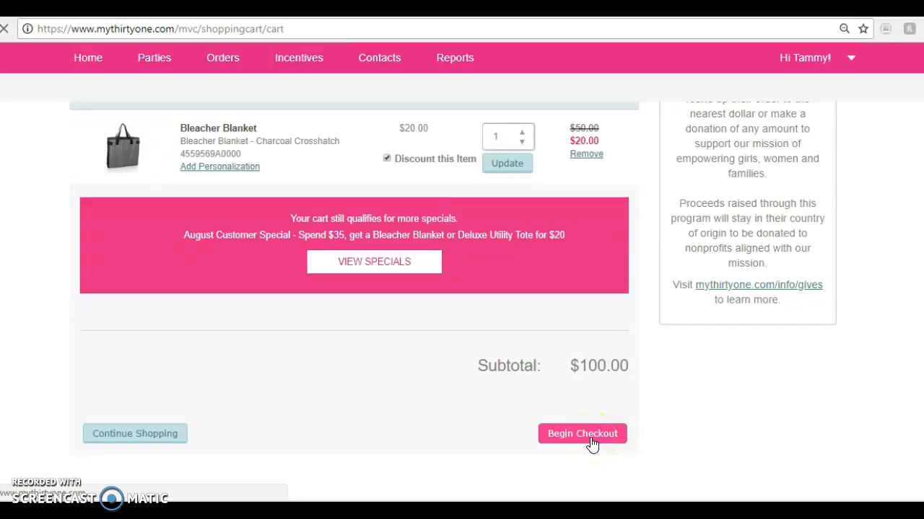
Review the customer, shipping, delivery option and payment sections of the customer checkout
{"action": "left_click", "coordinate": [874, 148]}
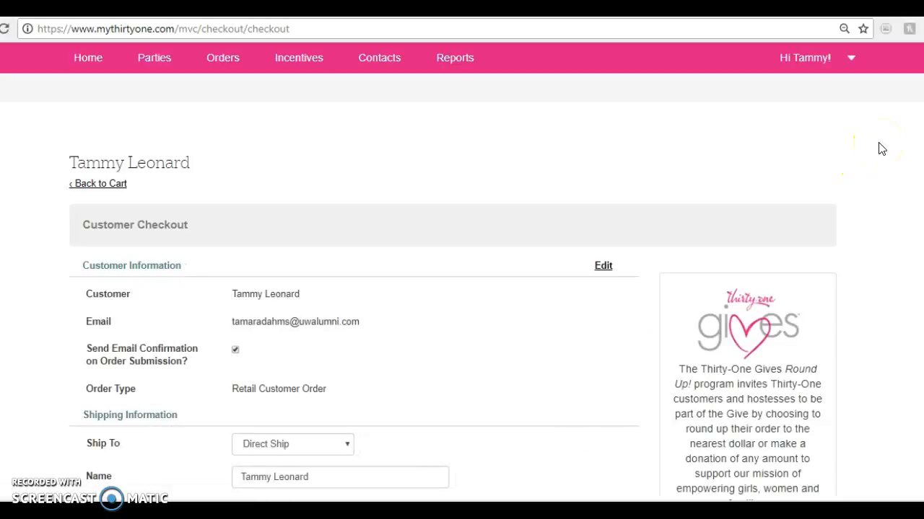
{"action": "scroll", "coordinate": [453, 310], "scroll_direction": "down", "scroll_amount": 3}
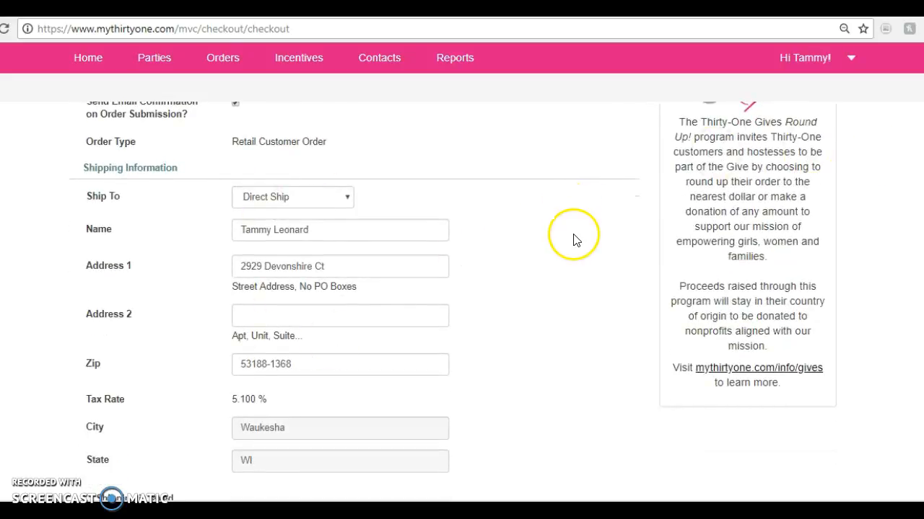
{"action": "scroll", "coordinate": [452, 300], "scroll_direction": "down", "scroll_amount": 3}
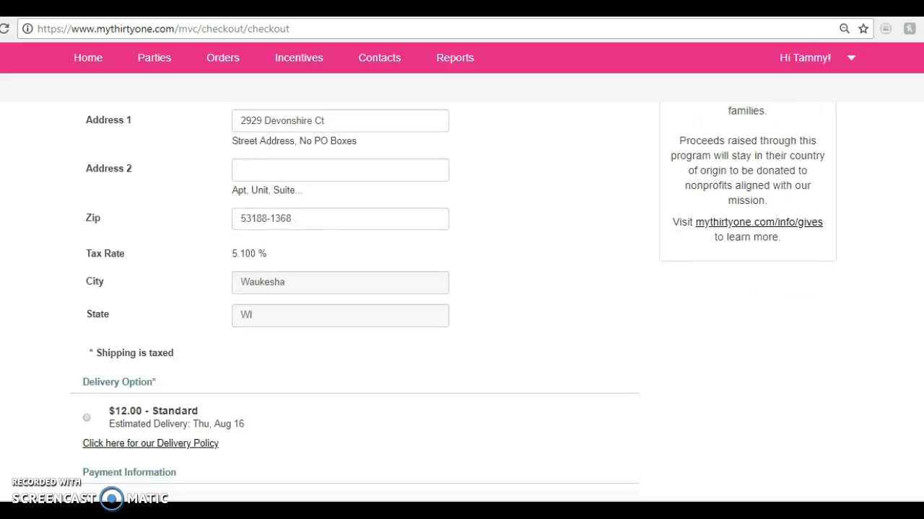
{"action": "scroll", "coordinate": [452, 300], "scroll_direction": "down", "scroll_amount": 1}
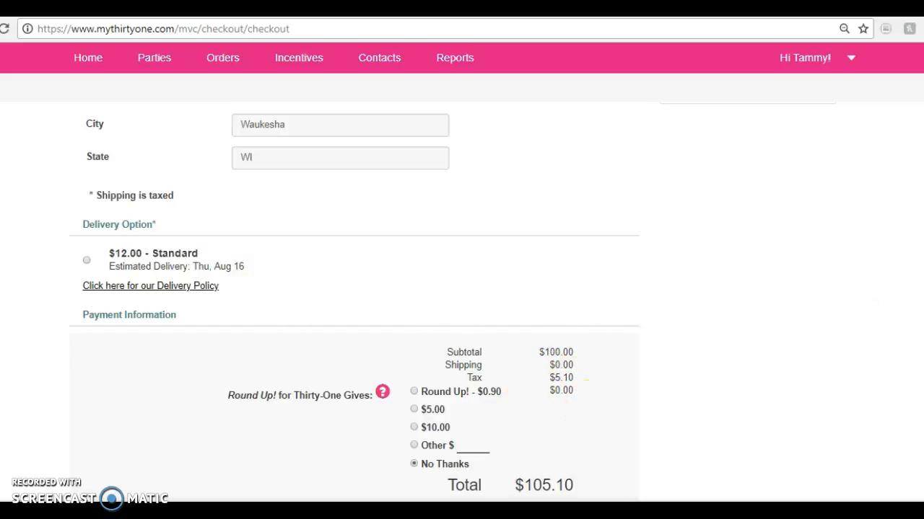
{"action": "scroll", "coordinate": [354, 303], "scroll_direction": "down", "scroll_amount": 4}
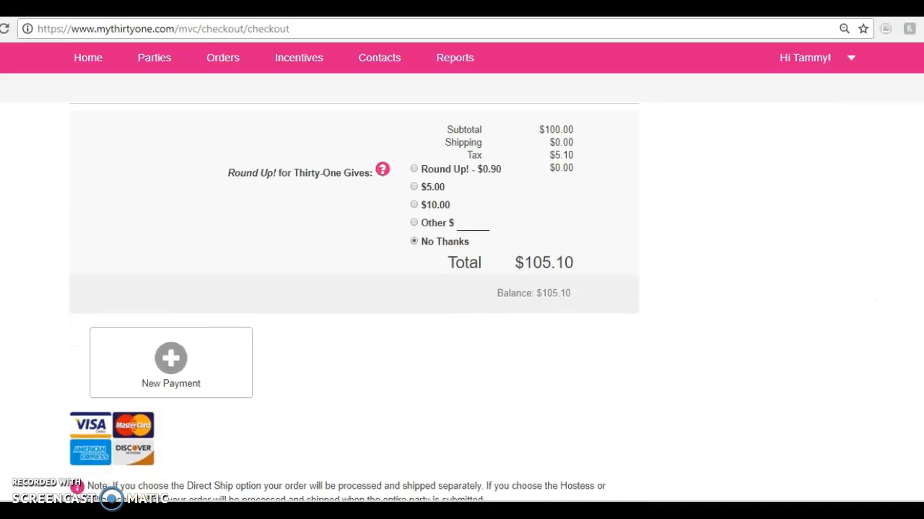
Show the New Customer Credit Card payment form for the order and close the payment dialog without saving a payment
{"action": "left_click", "coordinate": [171, 343]}
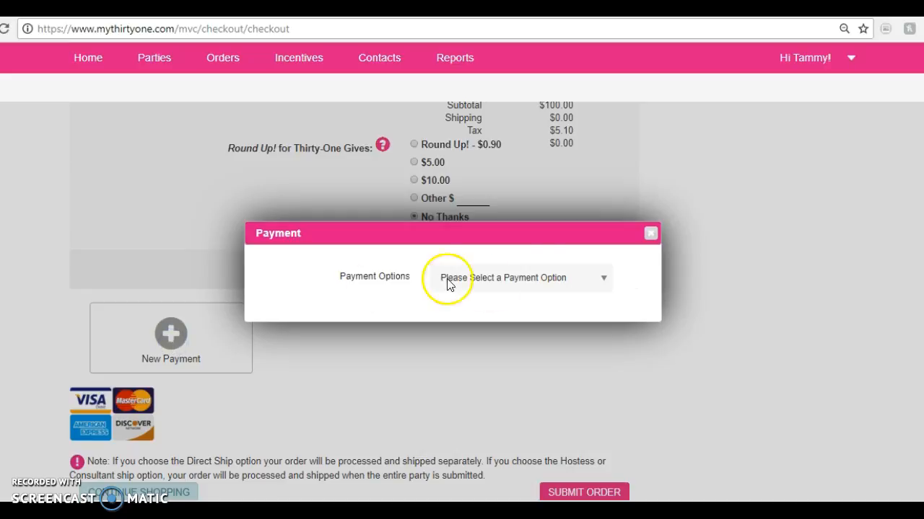
{"action": "left_click", "coordinate": [605, 283]}
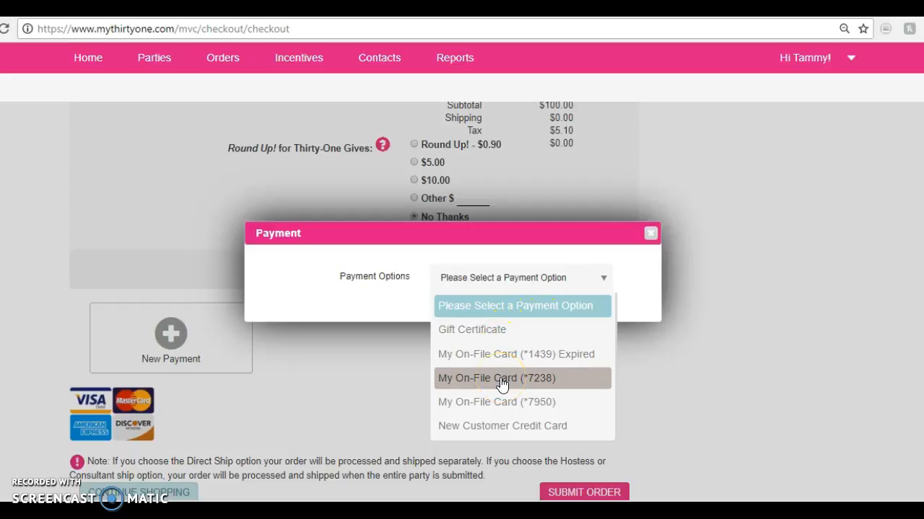
{"action": "left_click", "coordinate": [509, 427]}
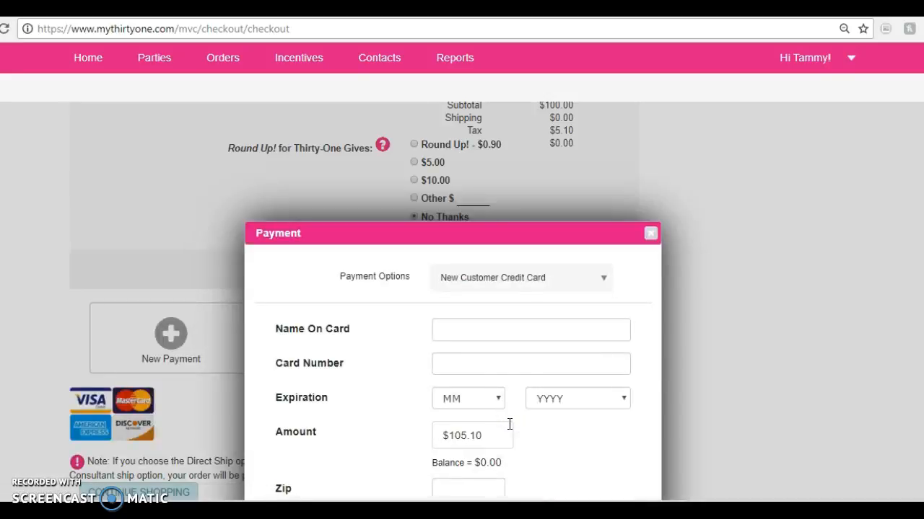
{"action": "left_click", "coordinate": [549, 366]}
{"action": "scroll", "coordinate": [837, 260], "scroll_direction": "down", "scroll_amount": 1}
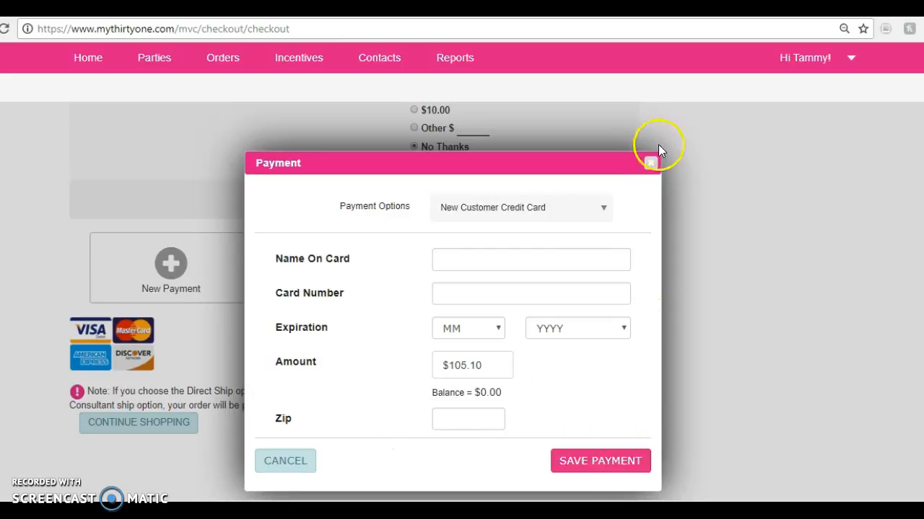
{"action": "left_click", "coordinate": [653, 163]}
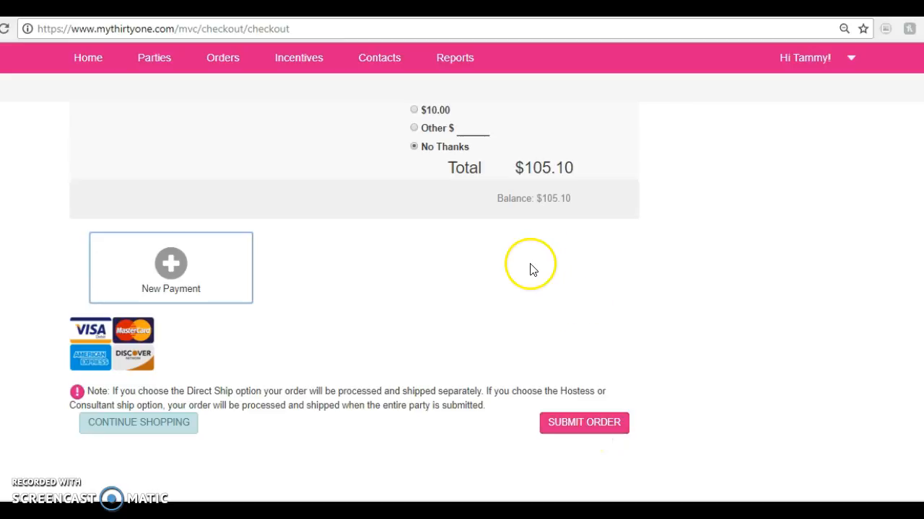
{"action": "left_click", "coordinate": [171, 269]}
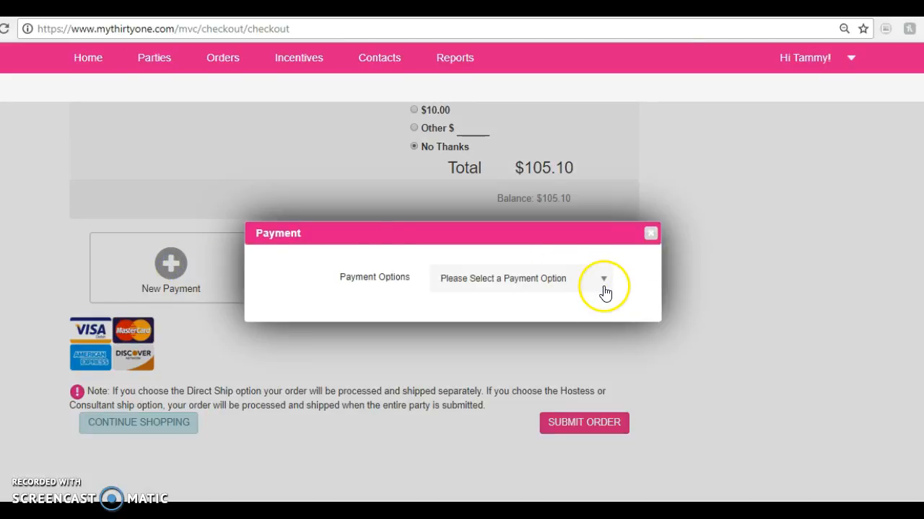
{"action": "left_click", "coordinate": [650, 234]}
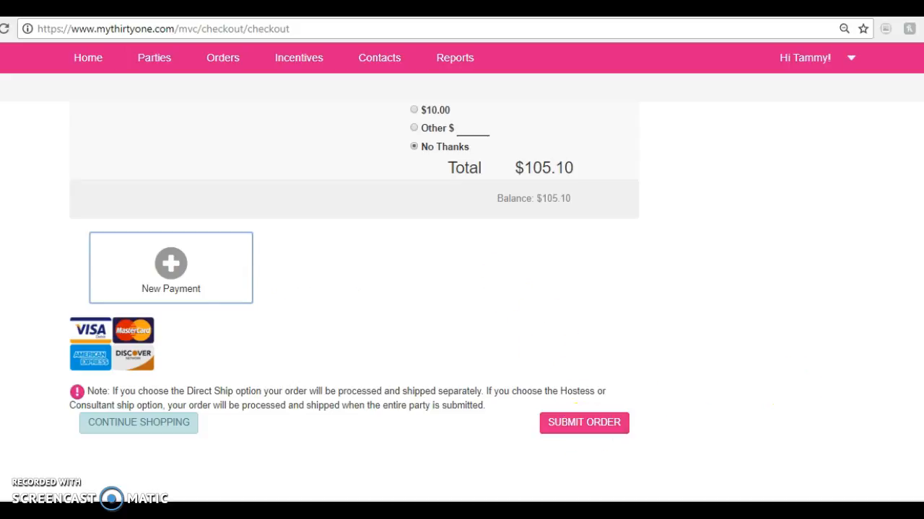
Leave the checkout by returning to the cart and open the list of open orders
{"action": "scroll", "coordinate": [461, 300], "scroll_direction": "up", "scroll_amount": 10}
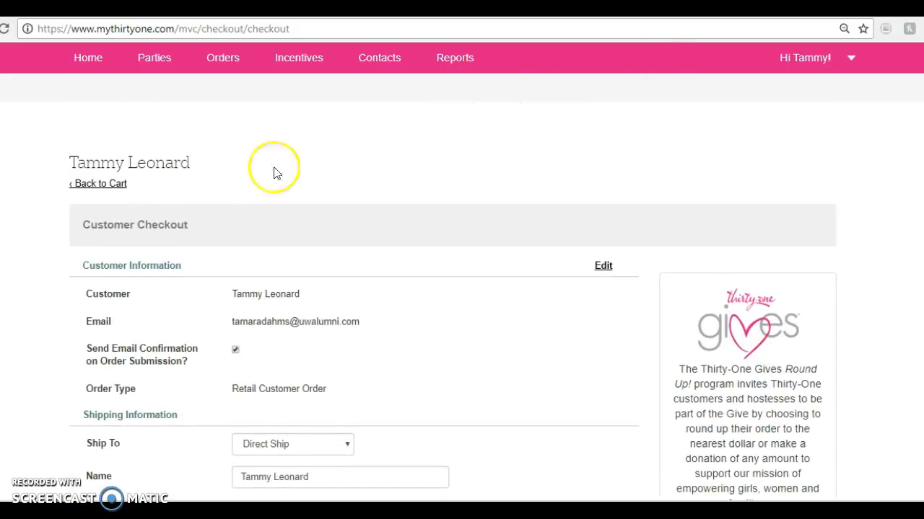
{"action": "left_click", "coordinate": [105, 186]}
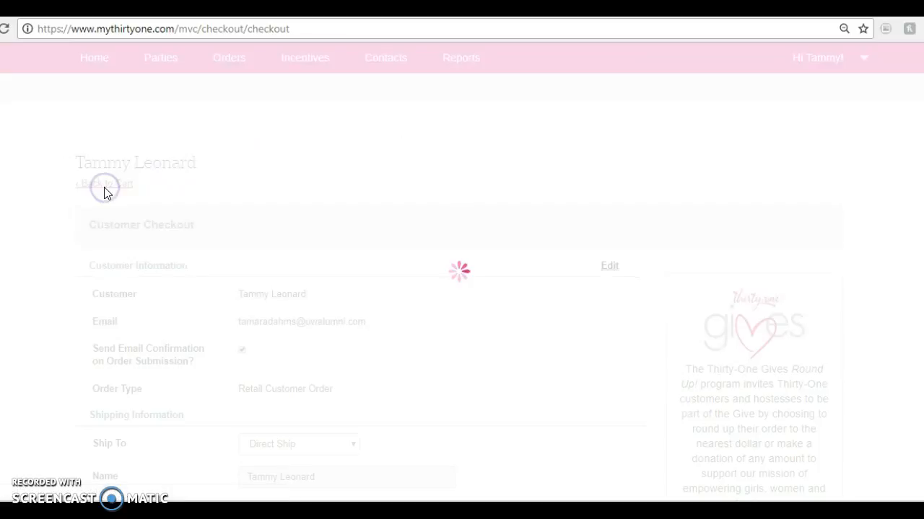
{"action": "left_click", "coordinate": [228, 66]}
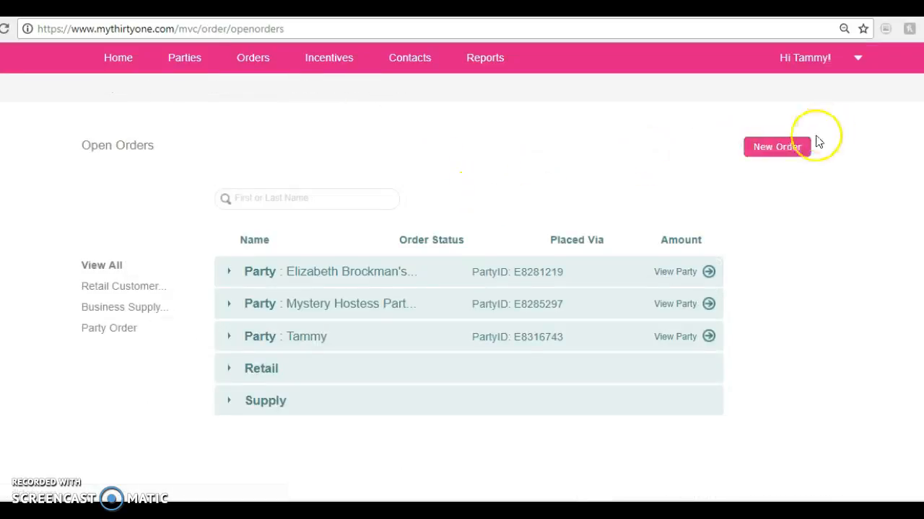
View the blank new order form with its customer and order type fields, and cancel it
{"action": "left_click", "coordinate": [781, 150]}
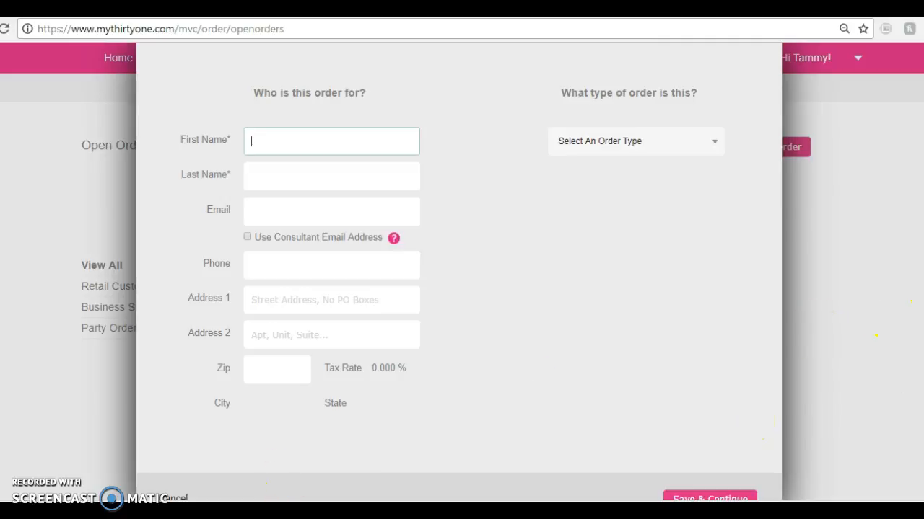
{"action": "scroll", "coordinate": [652, 281], "scroll_direction": "down", "scroll_amount": 2}
{"action": "left_click", "coordinate": [173, 390]}
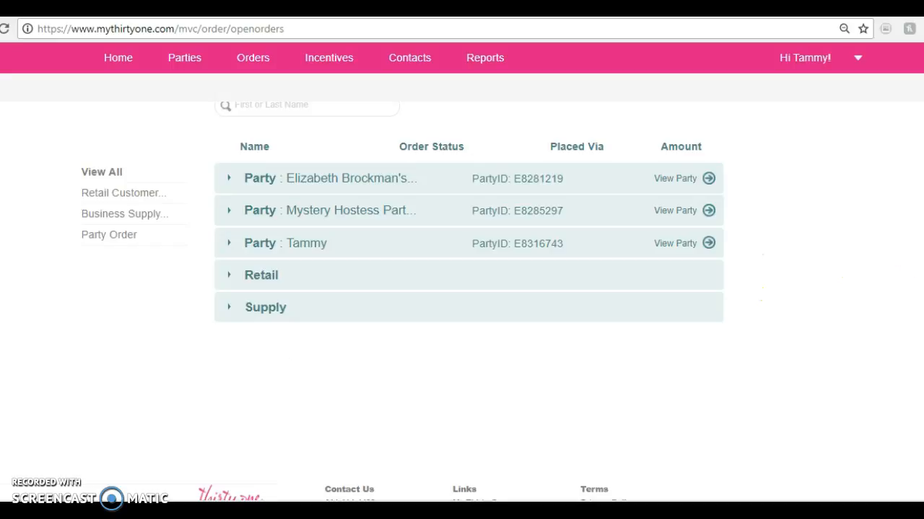
{"action": "scroll", "coordinate": [462, 288], "scroll_direction": "up", "scroll_amount": 2}
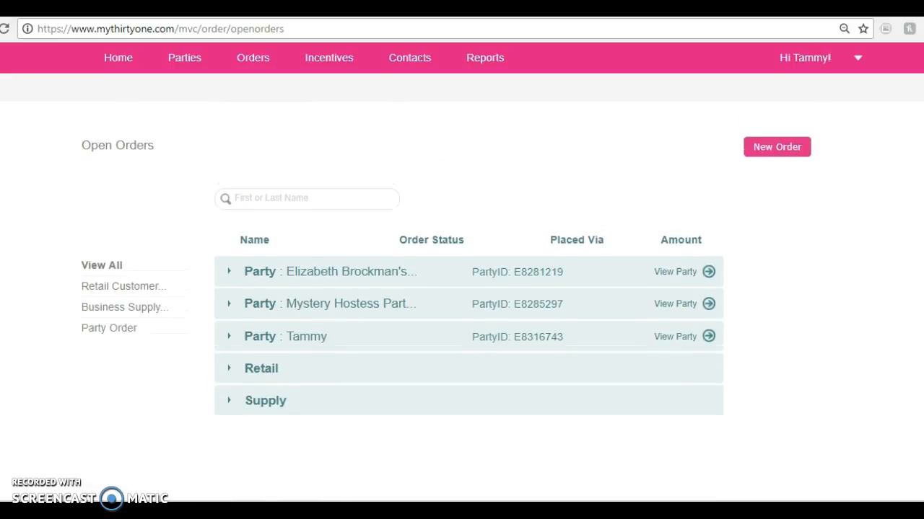
{"action": "scroll", "coordinate": [462, 289], "scroll_direction": "down", "scroll_amount": 2}
{"action": "scroll", "coordinate": [462, 289], "scroll_direction": "up", "scroll_amount": 2}
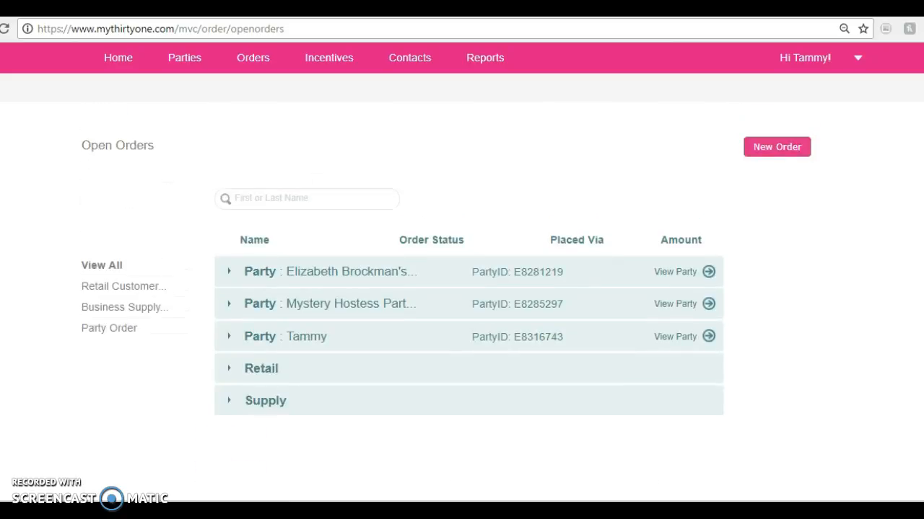